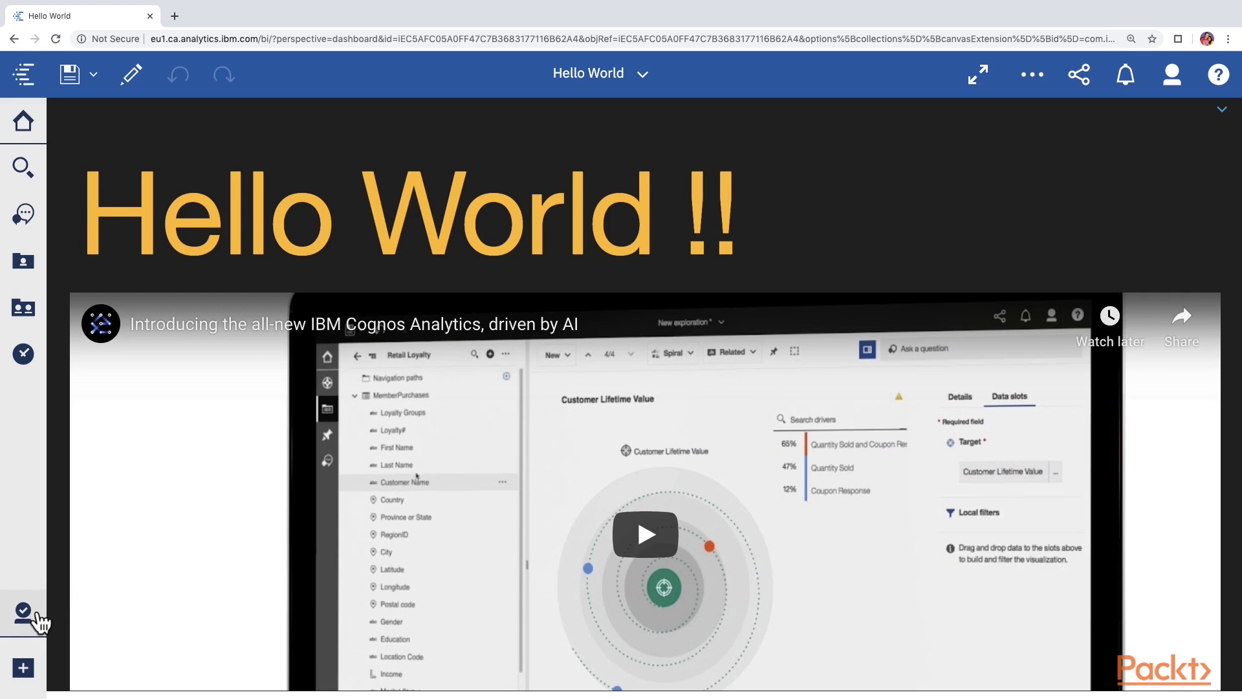
- From Manage > Data server connections, start a new connection and browse the available connection types
{"action": "left_click", "coordinate": [37, 615]}
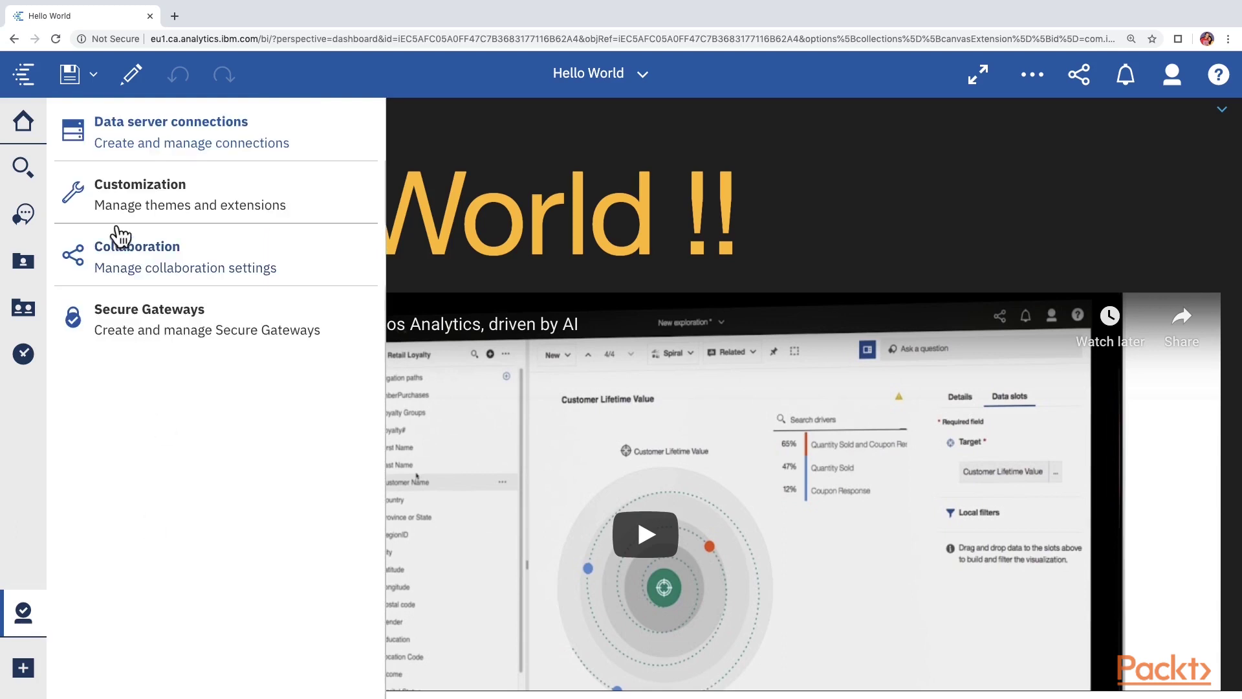
{"action": "left_click", "coordinate": [130, 142]}
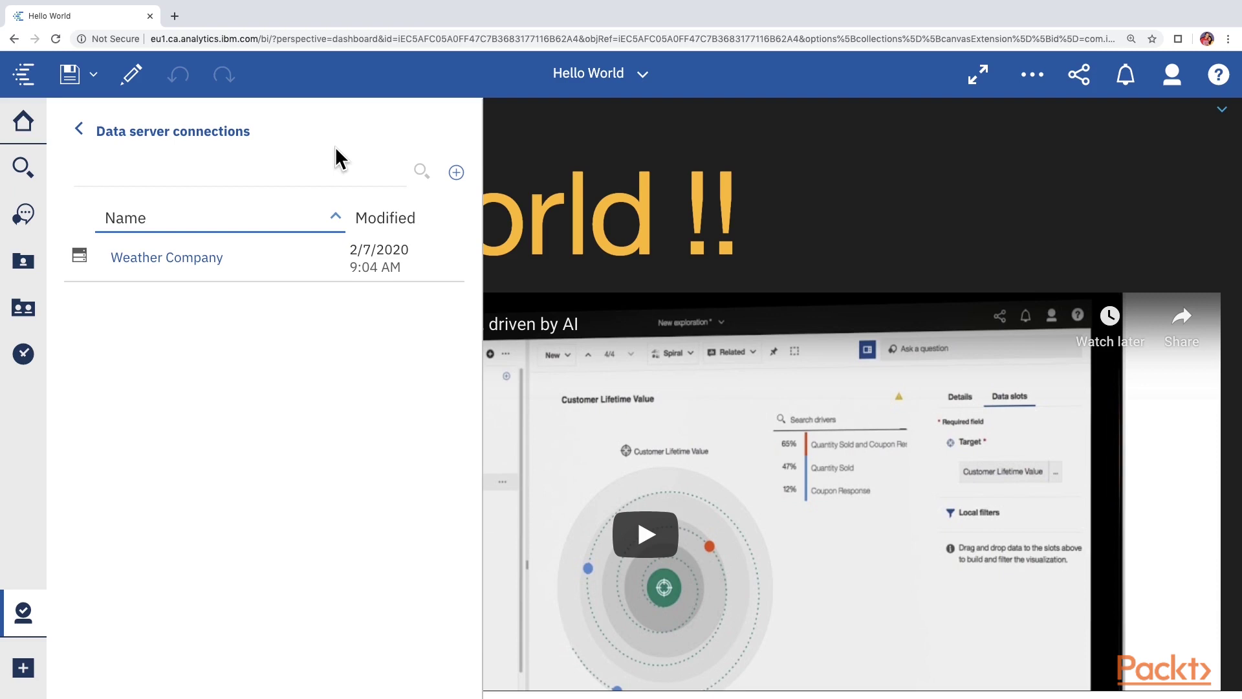
{"action": "left_click", "coordinate": [456, 174]}
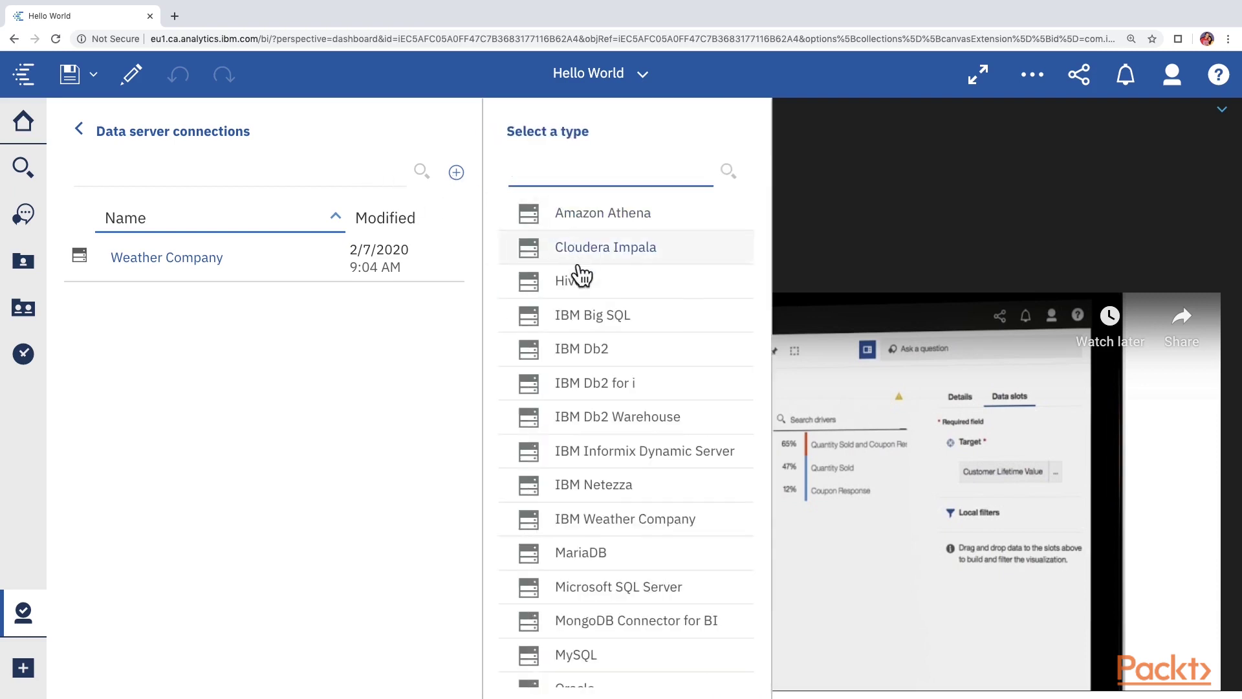
{"action": "scroll", "coordinate": [582, 590], "scroll_direction": "down", "scroll_amount": 1}
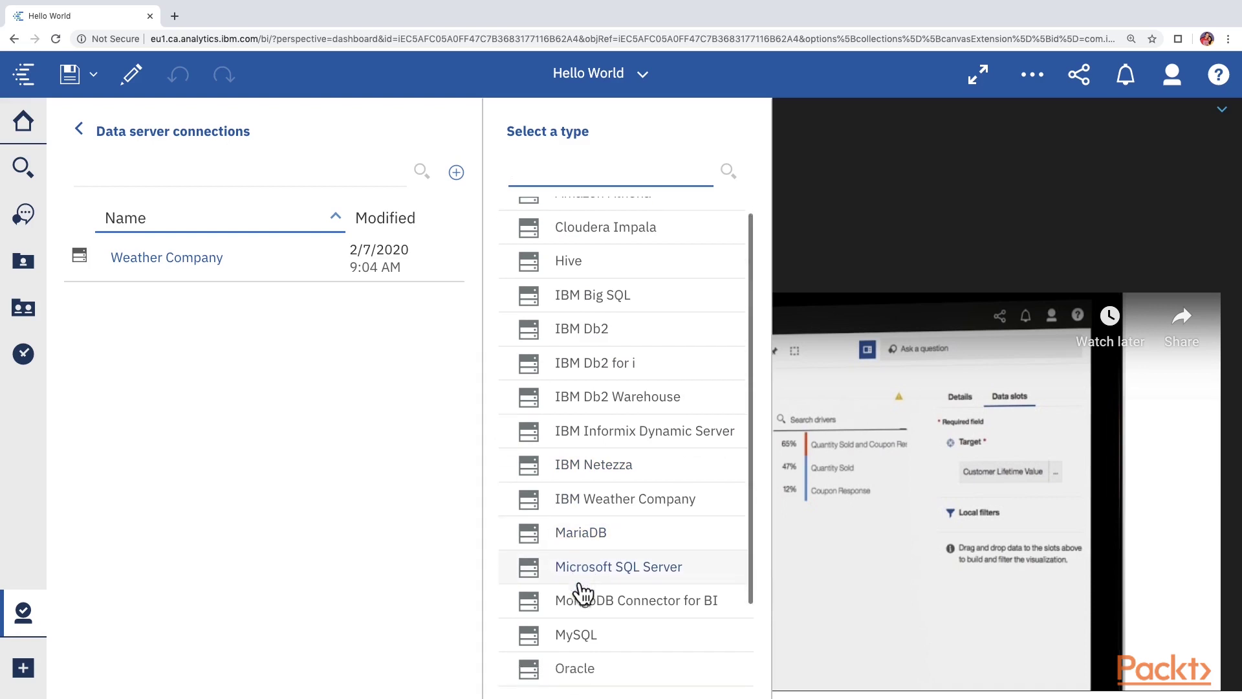
{"action": "scroll", "coordinate": [582, 590], "scroll_direction": "down", "scroll_amount": 4}
{"action": "scroll", "coordinate": [582, 590], "scroll_direction": "up", "scroll_amount": 3}
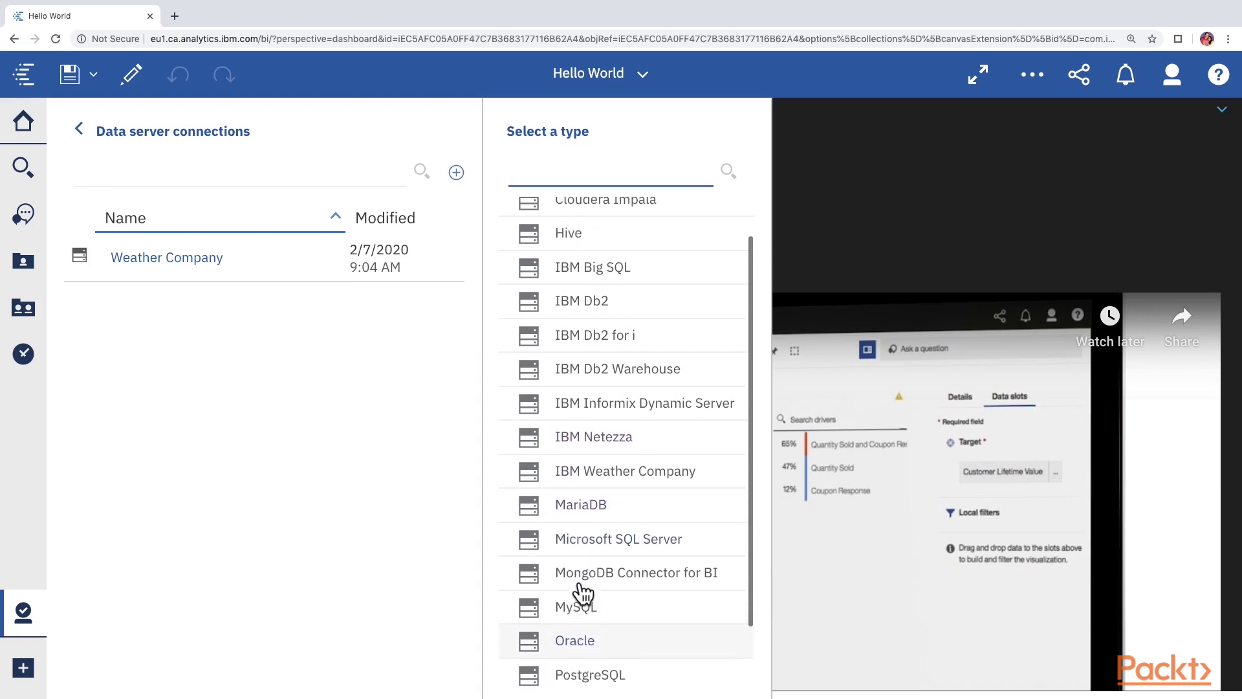
{"action": "scroll", "coordinate": [583, 593], "scroll_direction": "up", "scroll_amount": 2}
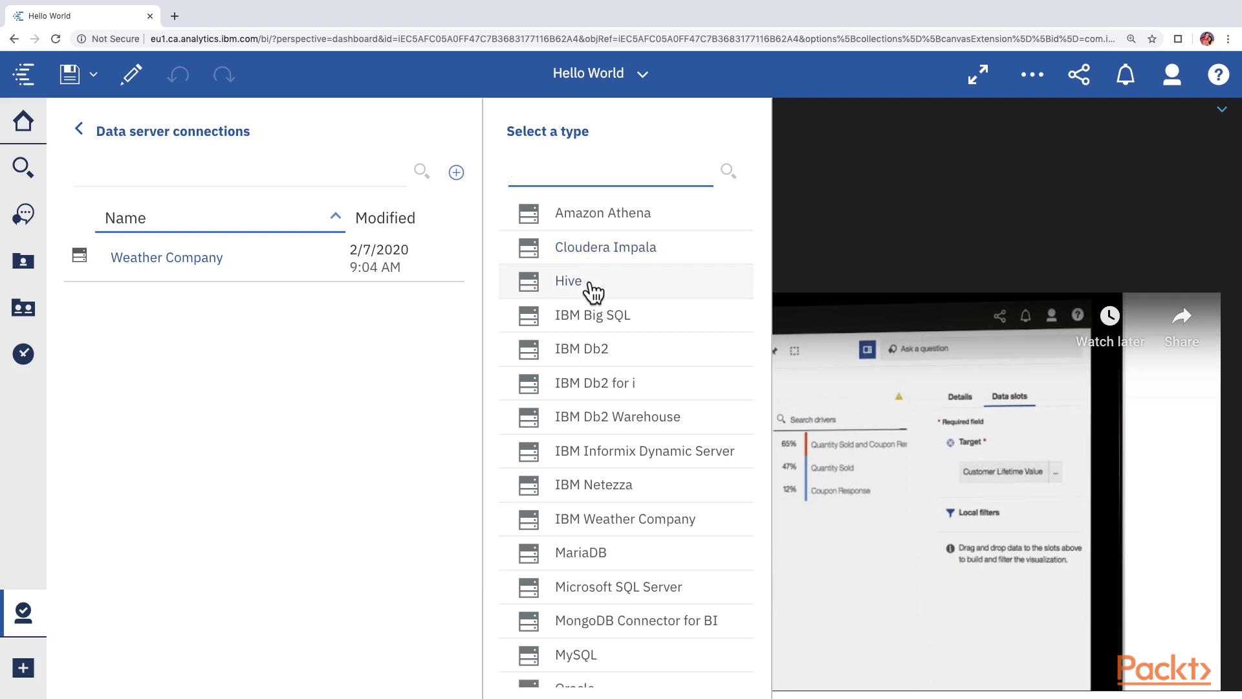
{"action": "scroll", "coordinate": [592, 291], "scroll_direction": "down", "scroll_amount": 5}
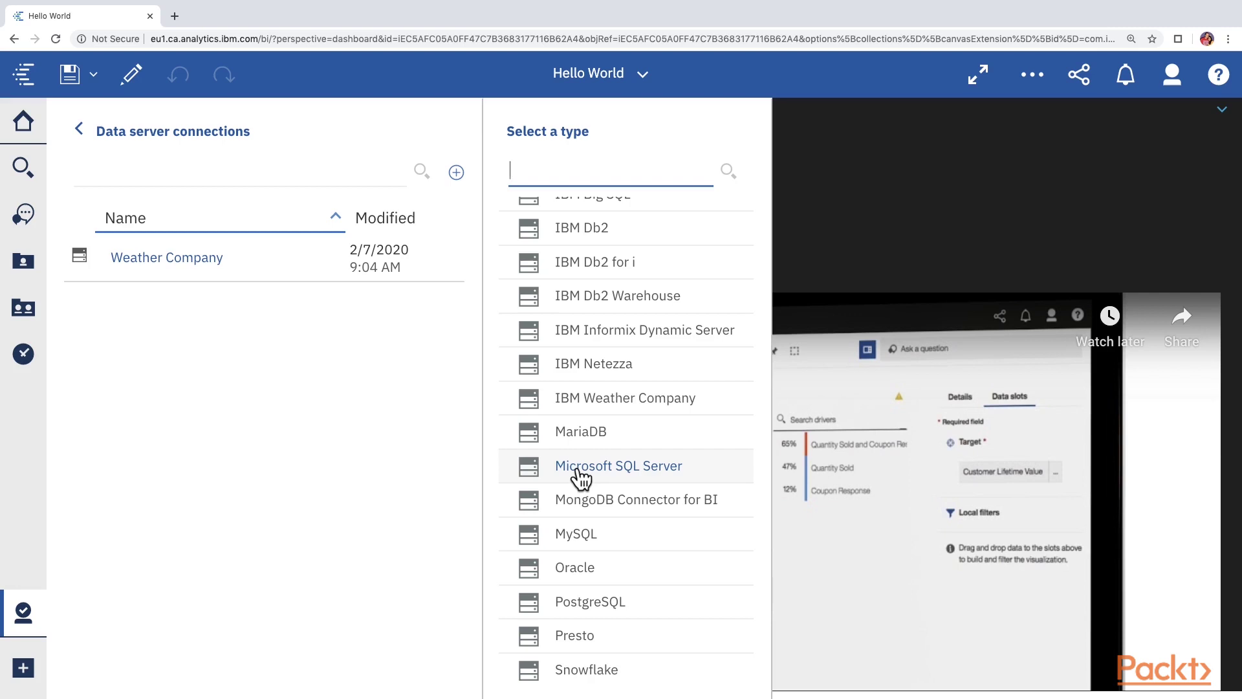
{"action": "scroll", "coordinate": [581, 477], "scroll_direction": "up", "scroll_amount": 1}
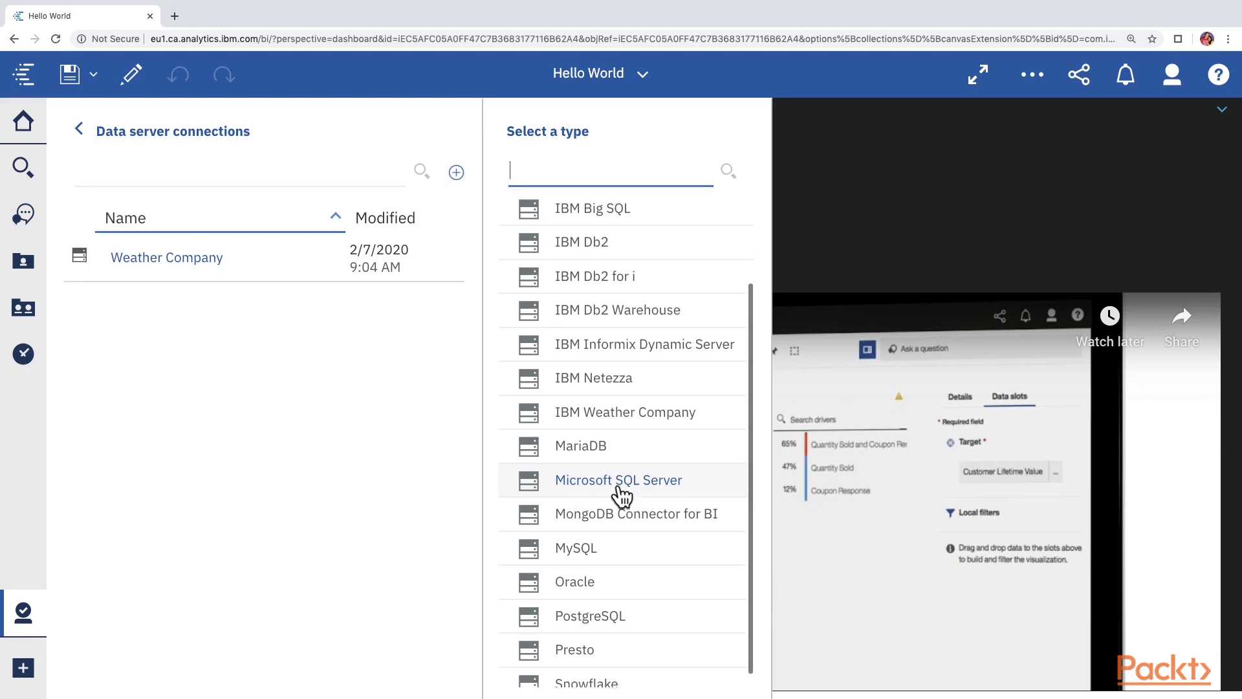
- Choose Oracle as the connection type and try the prompt, external namespace and stored signon authentication options
{"action": "left_click", "coordinate": [591, 579]}
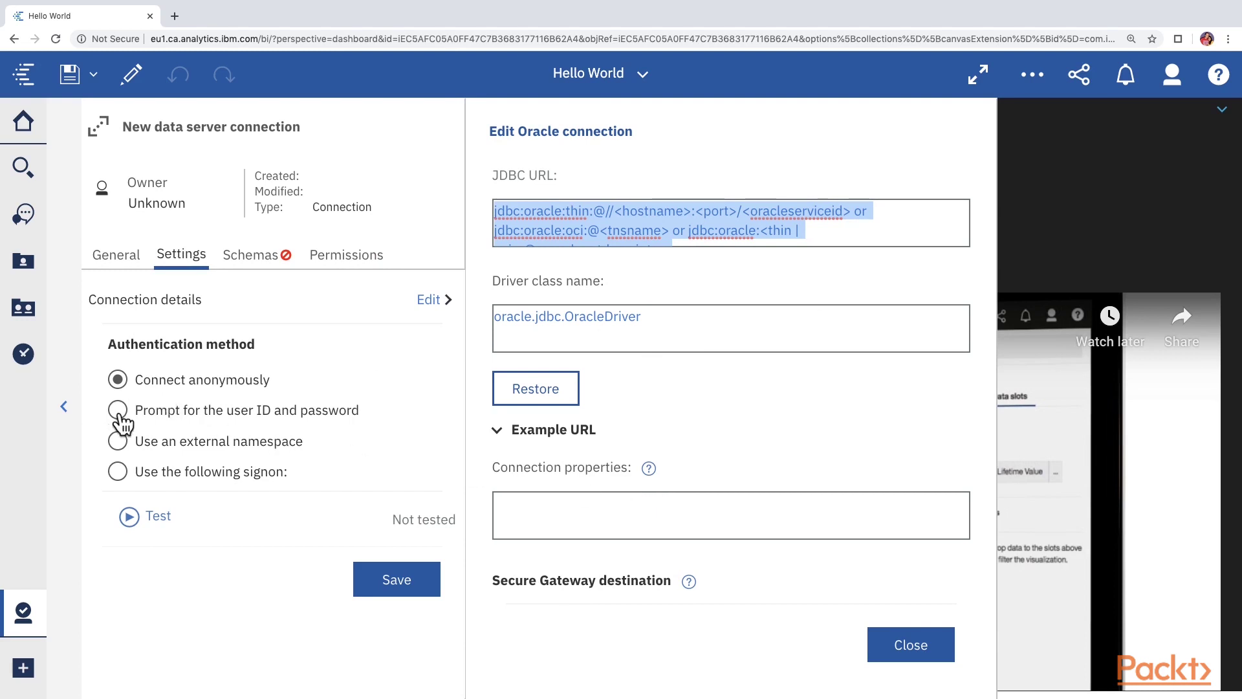
{"action": "left_click", "coordinate": [119, 411]}
{"action": "left_click", "coordinate": [118, 441]}
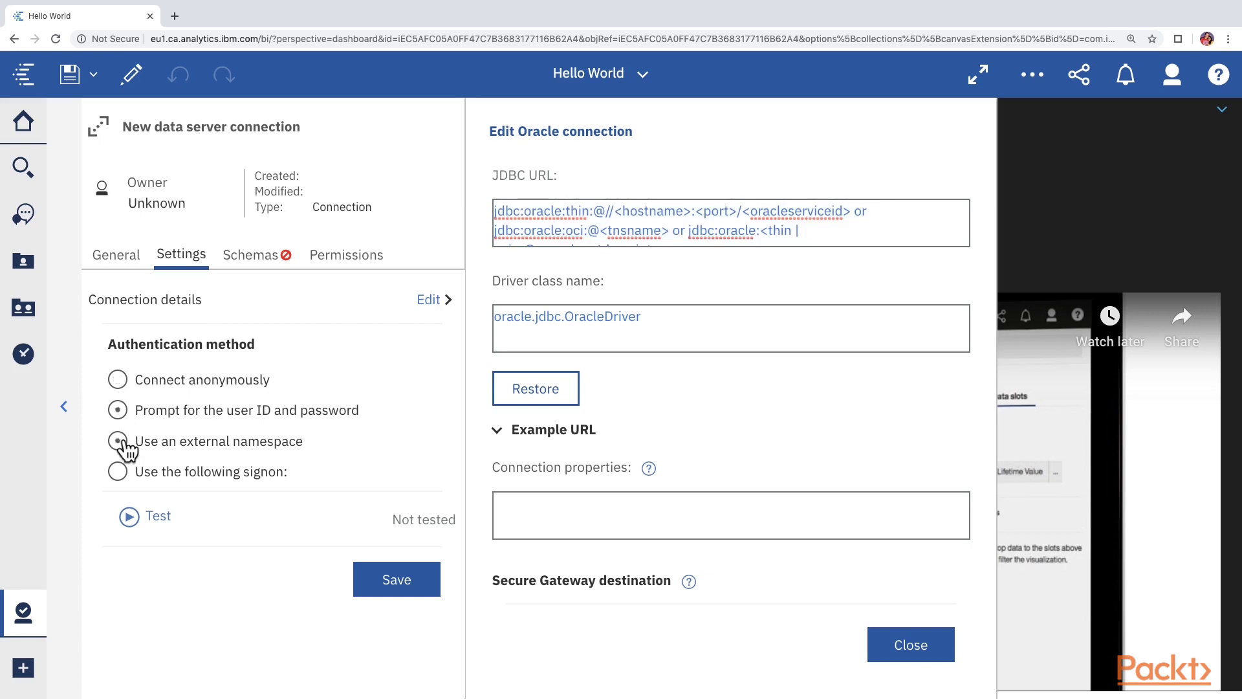
{"action": "left_click", "coordinate": [118, 518]}
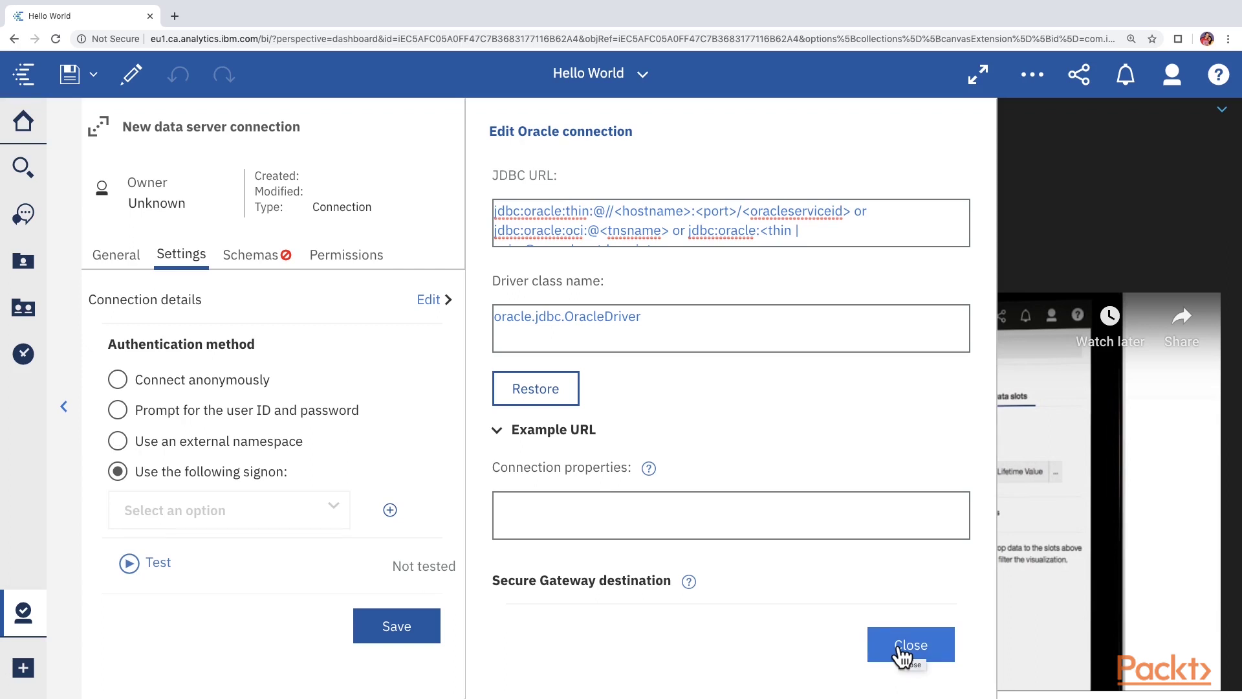
- Close the Oracle connection settings and discard the unsaved connection in the Confirm change dialog
{"action": "left_click", "coordinate": [902, 654]}
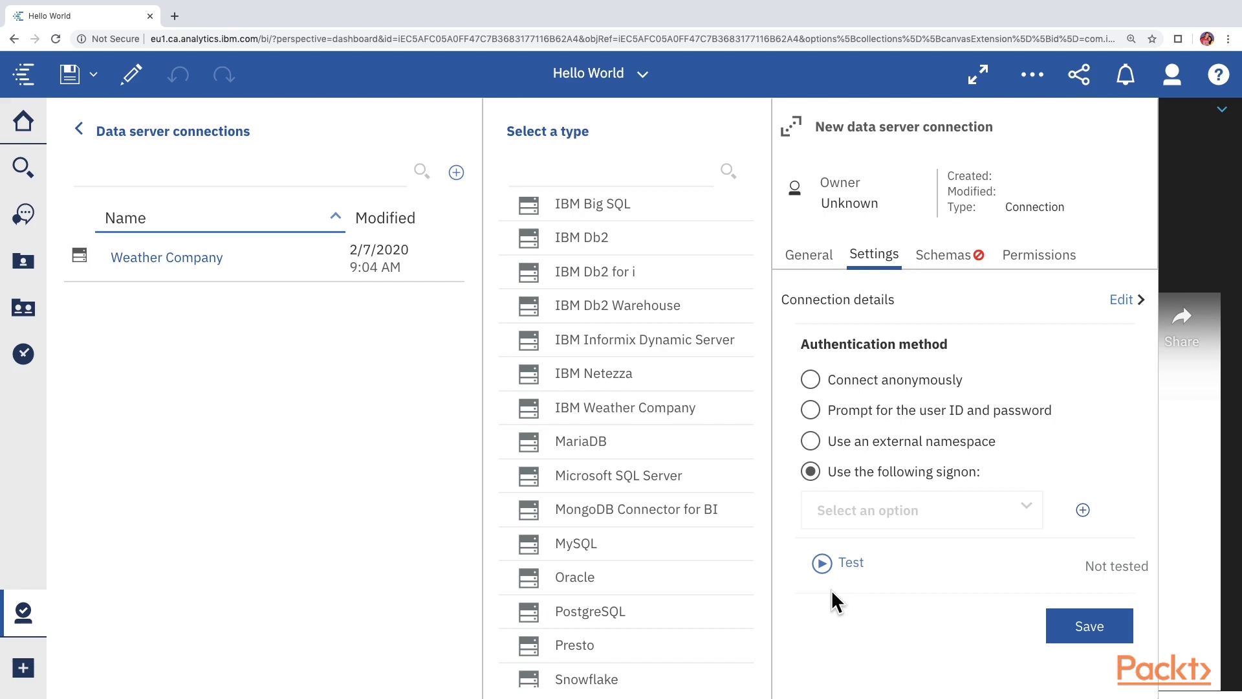
{"action": "left_click", "coordinate": [23, 611]}
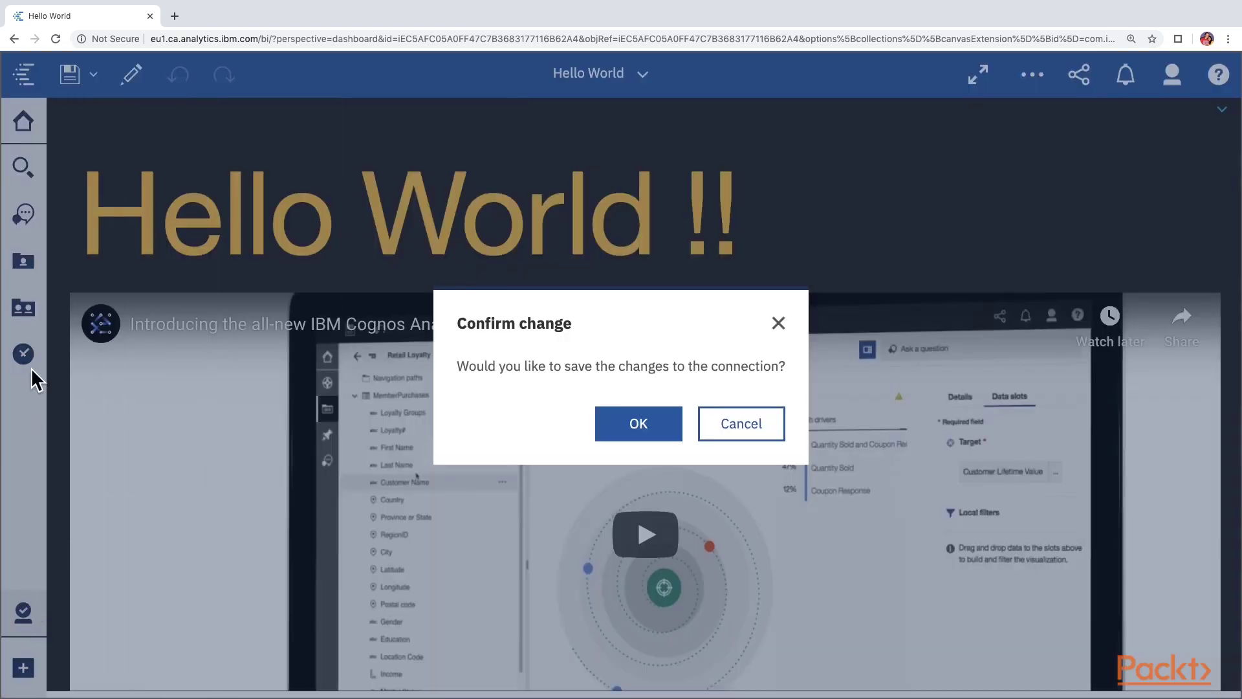
{"action": "left_click", "coordinate": [730, 427]}
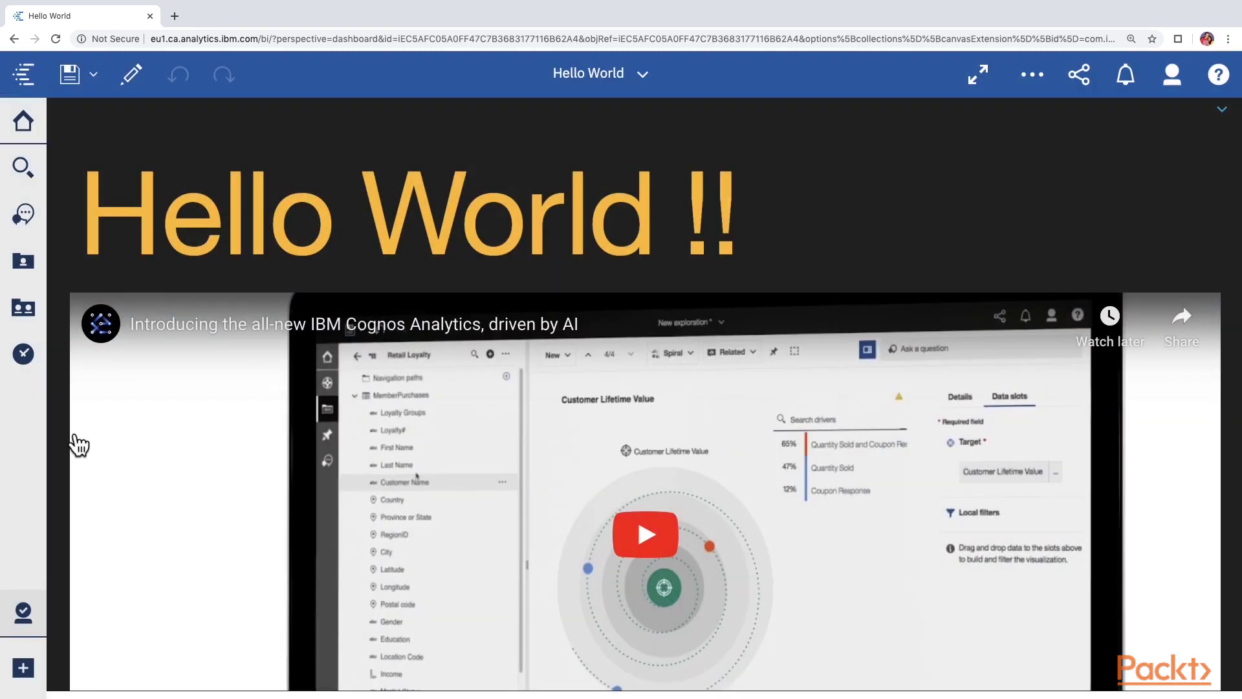
{"action": "left_click", "coordinate": [26, 263]}
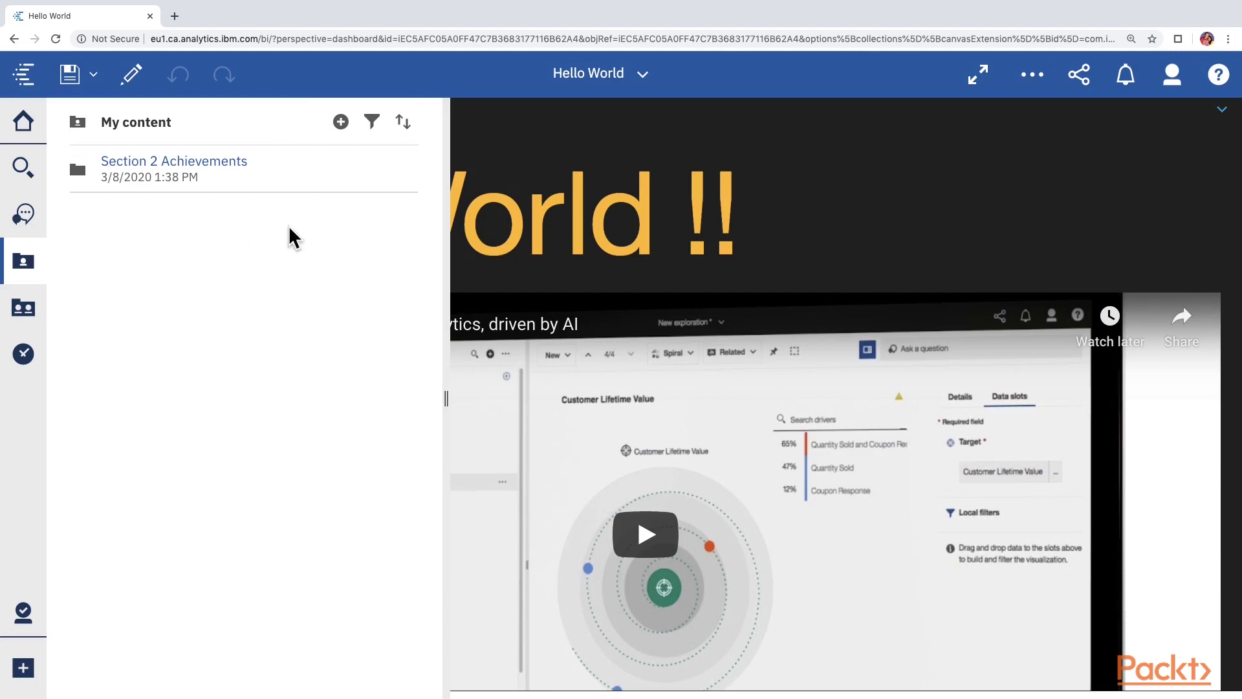
{"action": "left_click", "coordinate": [341, 123]}
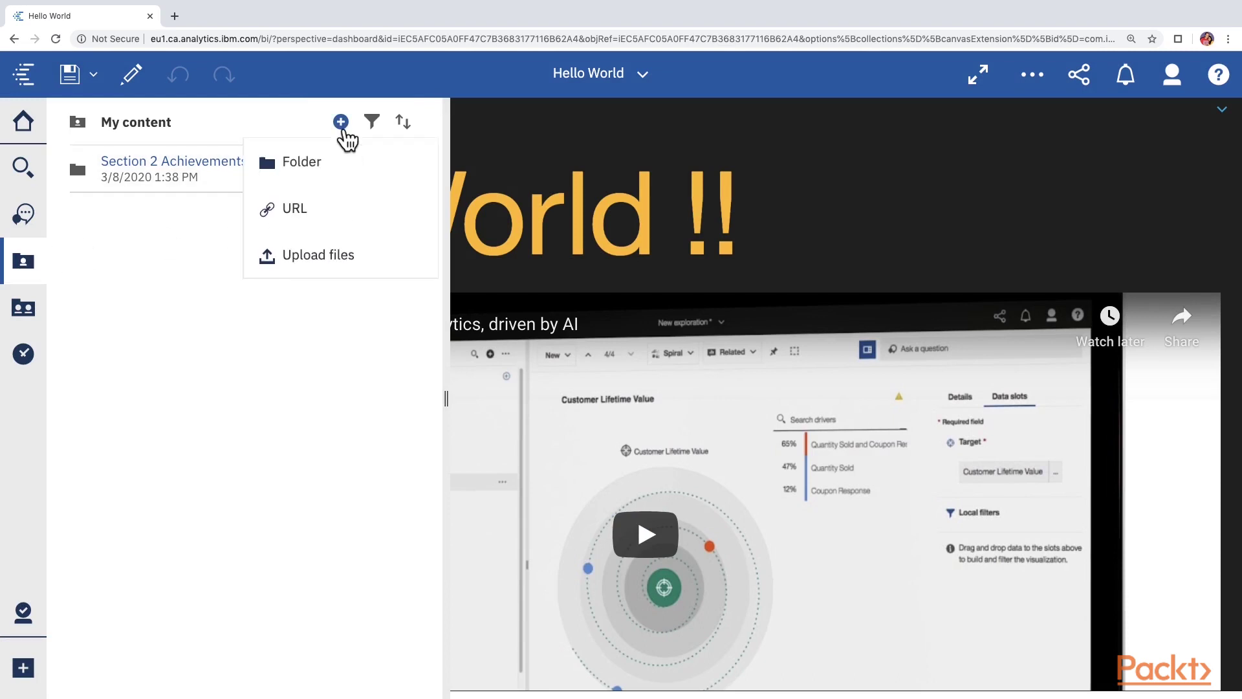
{"action": "left_click", "coordinate": [318, 260]}
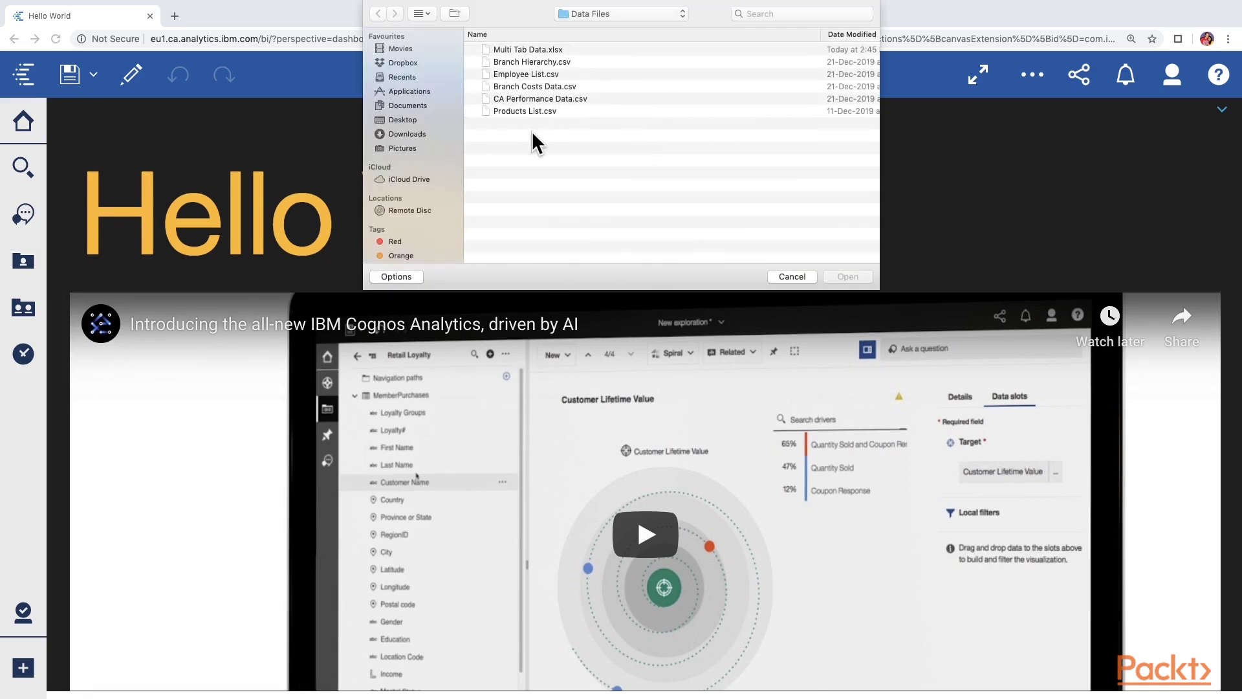
{"action": "left_click", "coordinate": [789, 280]}
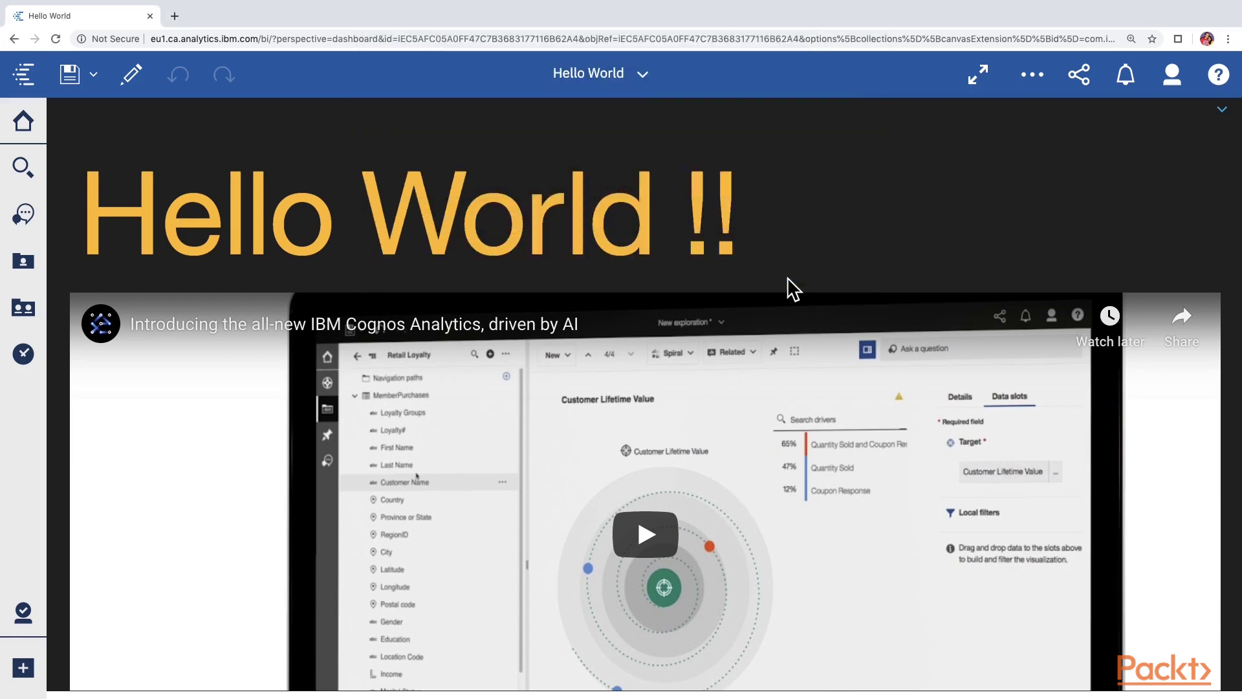
- Upload Branch Hierarchy.csv and view it alongside the Section 2 Achievements folder in My content
{"action": "left_click", "coordinate": [23, 668]}
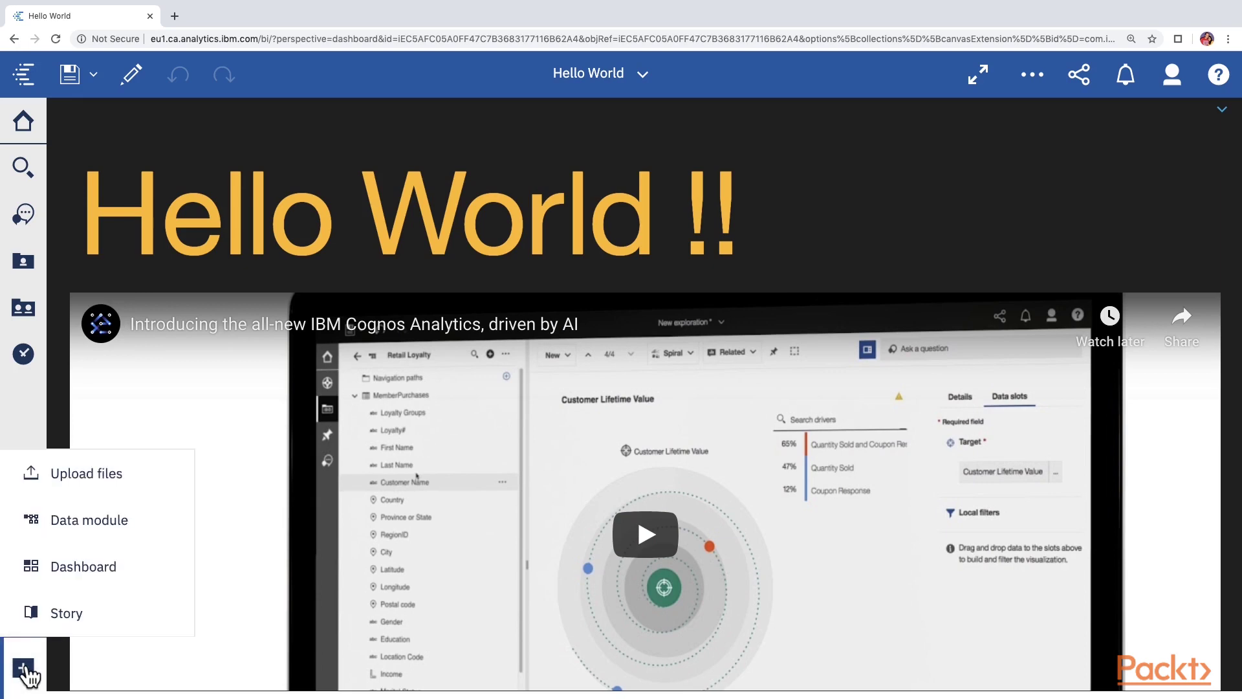
{"action": "left_click", "coordinate": [73, 480]}
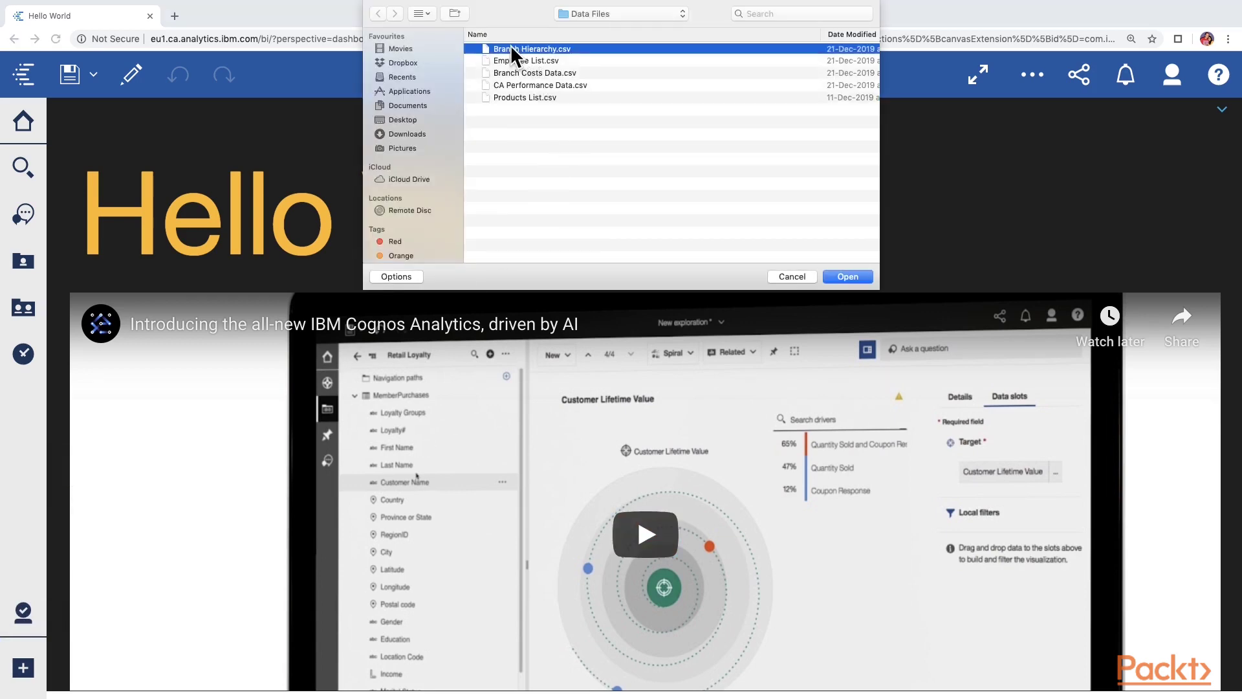
{"action": "left_click", "coordinate": [851, 277]}
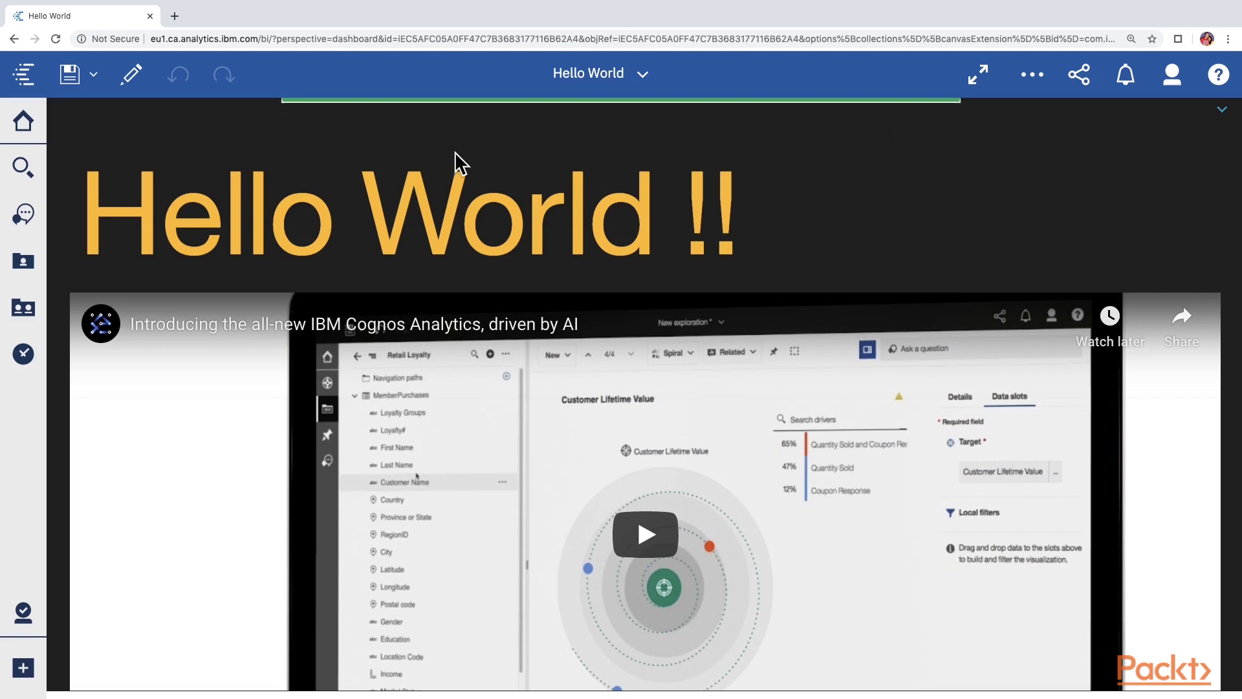
{"action": "left_click", "coordinate": [22, 266]}
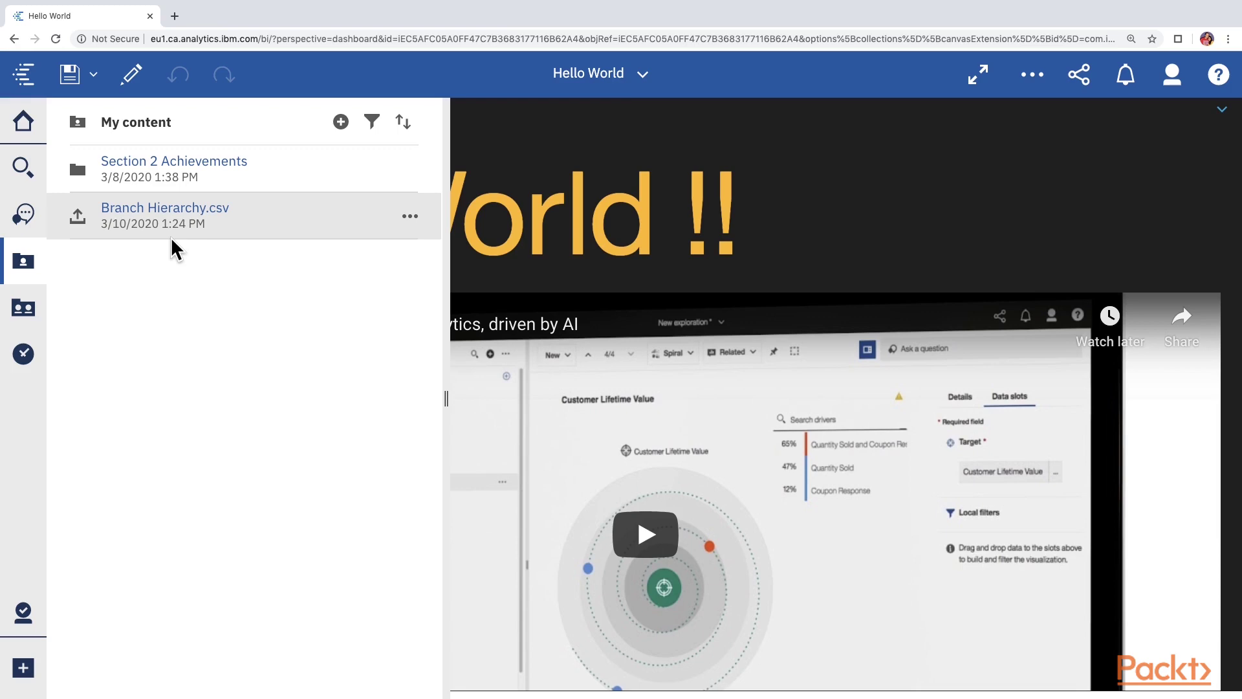
- Create a new folder named 'Section 3 Achievements' in My content and open it
{"action": "left_click", "coordinate": [341, 122]}
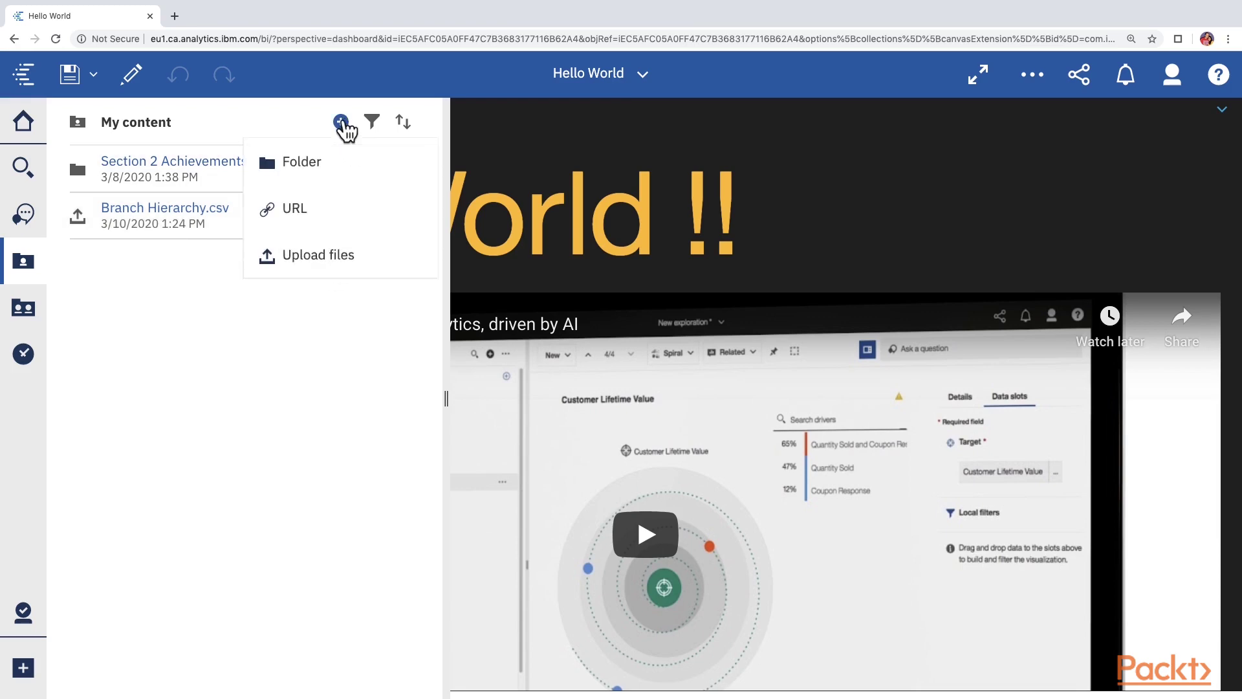
{"action": "left_click", "coordinate": [312, 162]}
{"action": "type", "text": "S"}
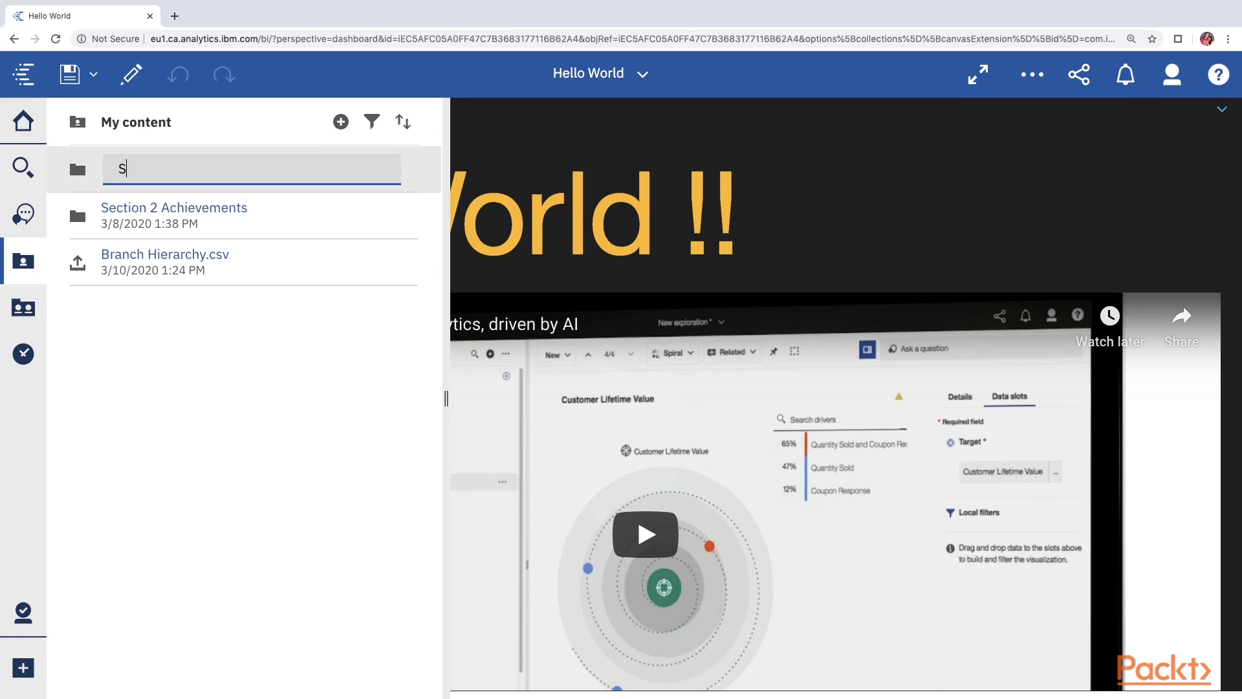
{"action": "type", "text": "ection 3 Achievements"}
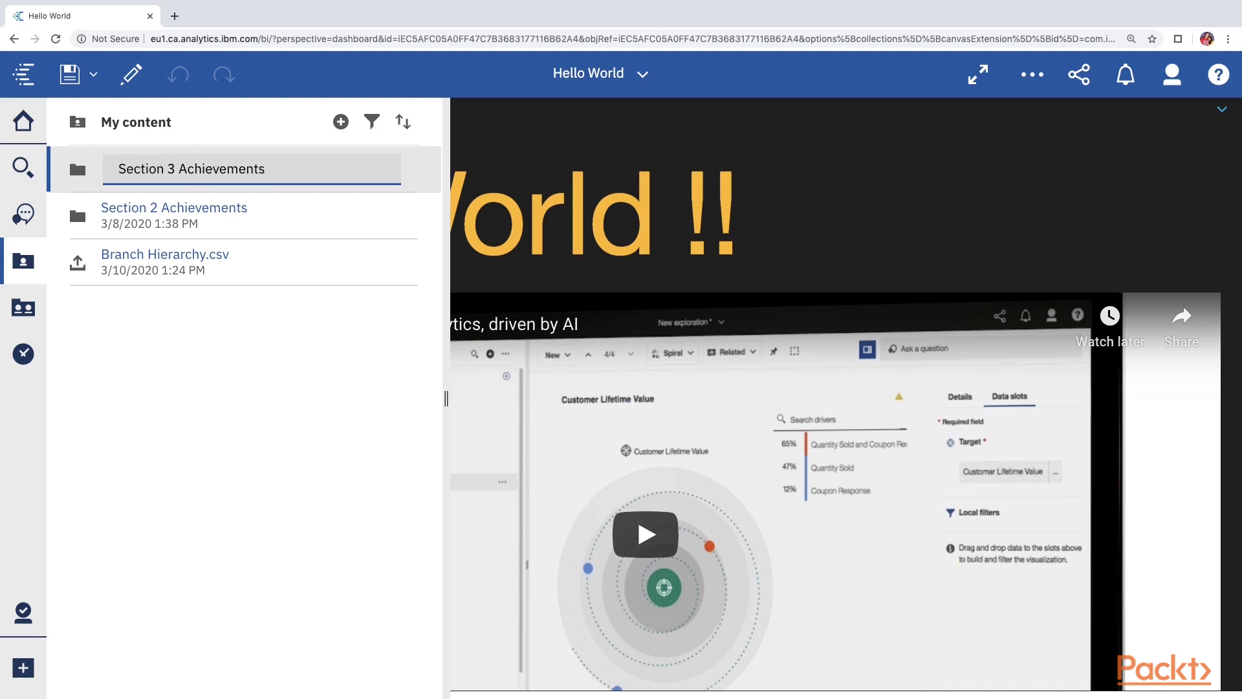
{"action": "key", "text": "Return"}
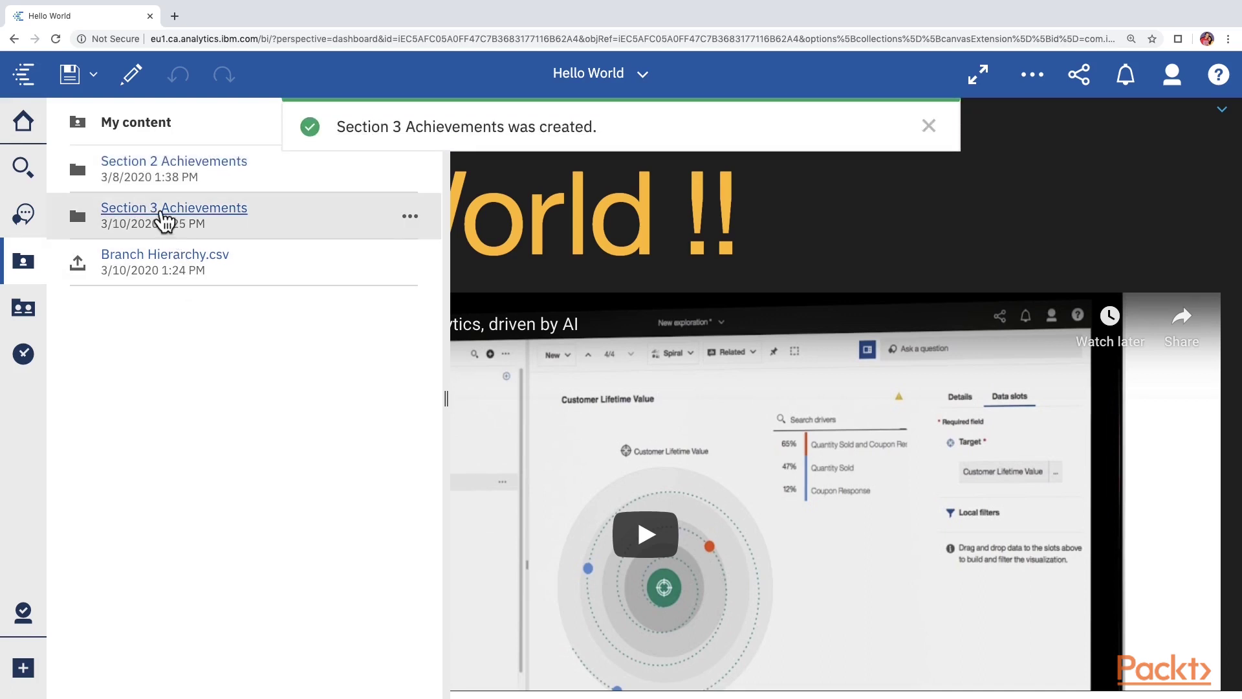
{"action": "left_click", "coordinate": [162, 211]}
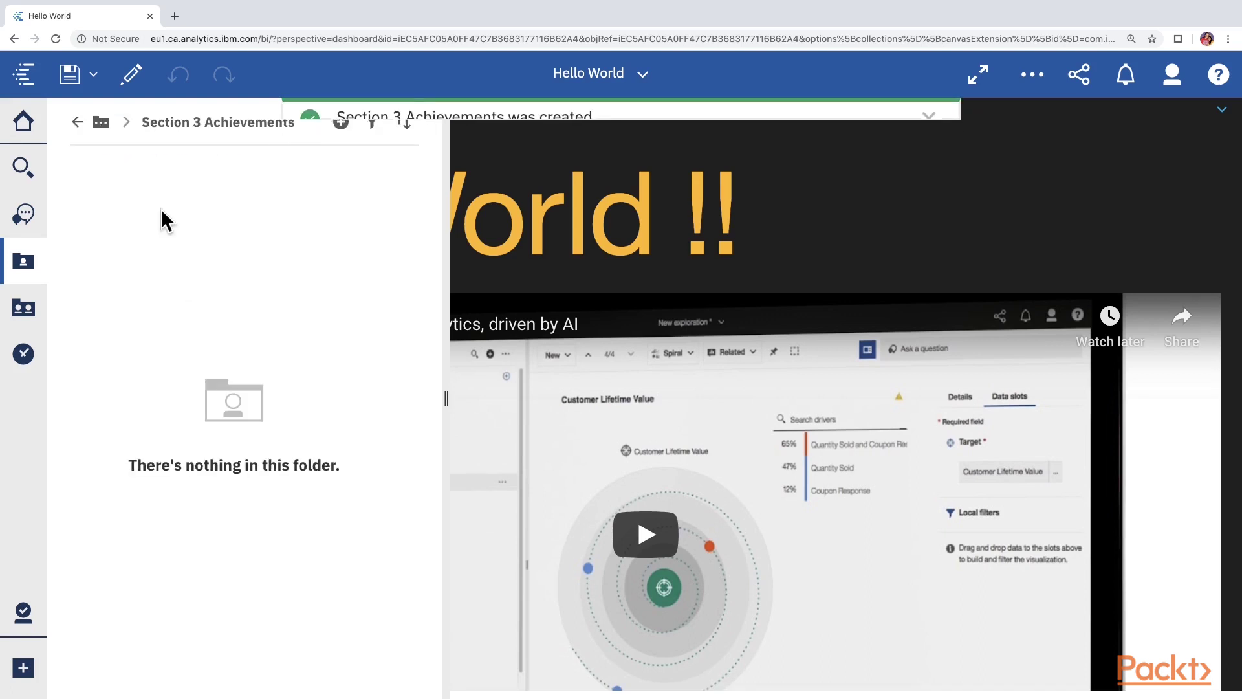
- Upload Employee List, Branch Costs Data, CA Performance Data and Products List CSVs into the folder
{"action": "left_click", "coordinate": [341, 123]}
{"action": "left_click", "coordinate": [304, 256]}
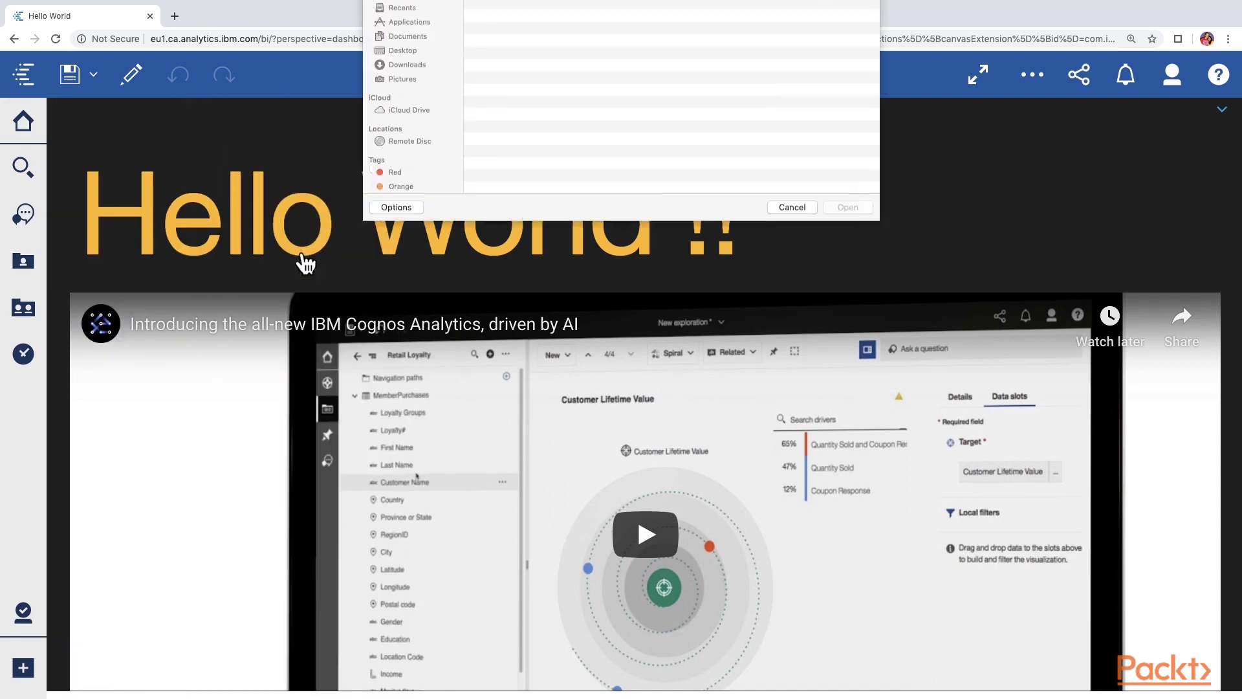
{"action": "left_click", "coordinate": [513, 61]}
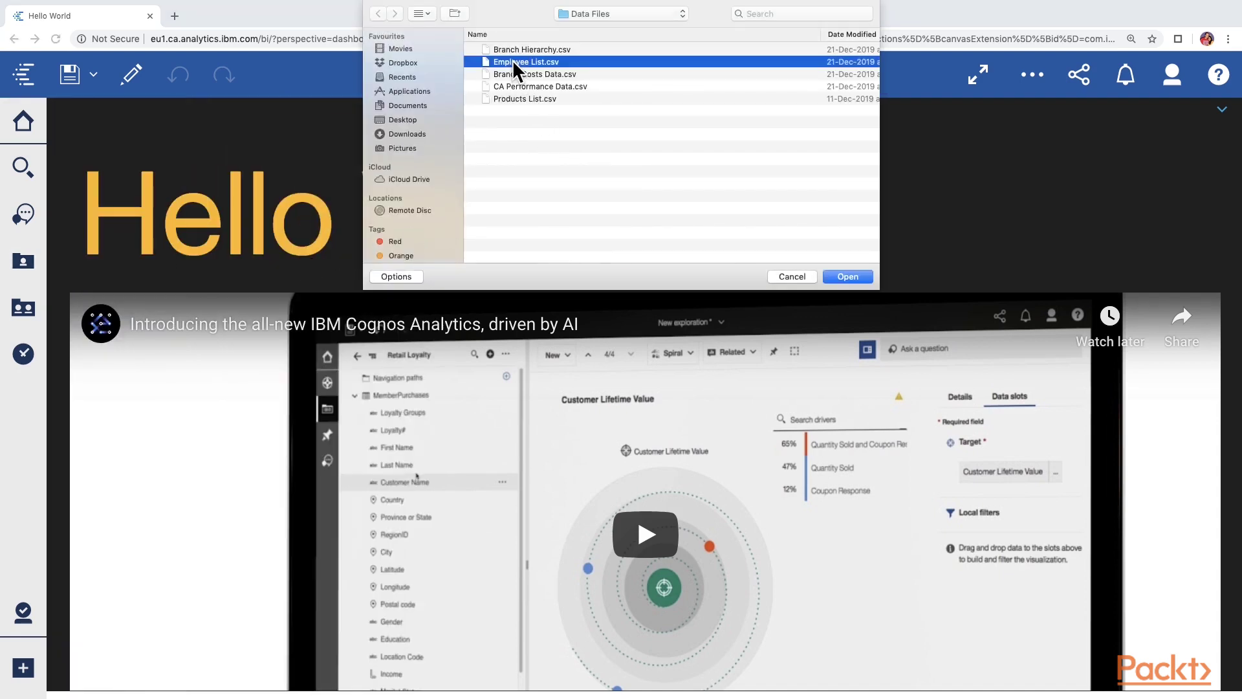
{"action": "key", "text": "shift+Down"}
{"action": "key", "text": "shift+Down"}
{"action": "key", "text": "shift+Down"}
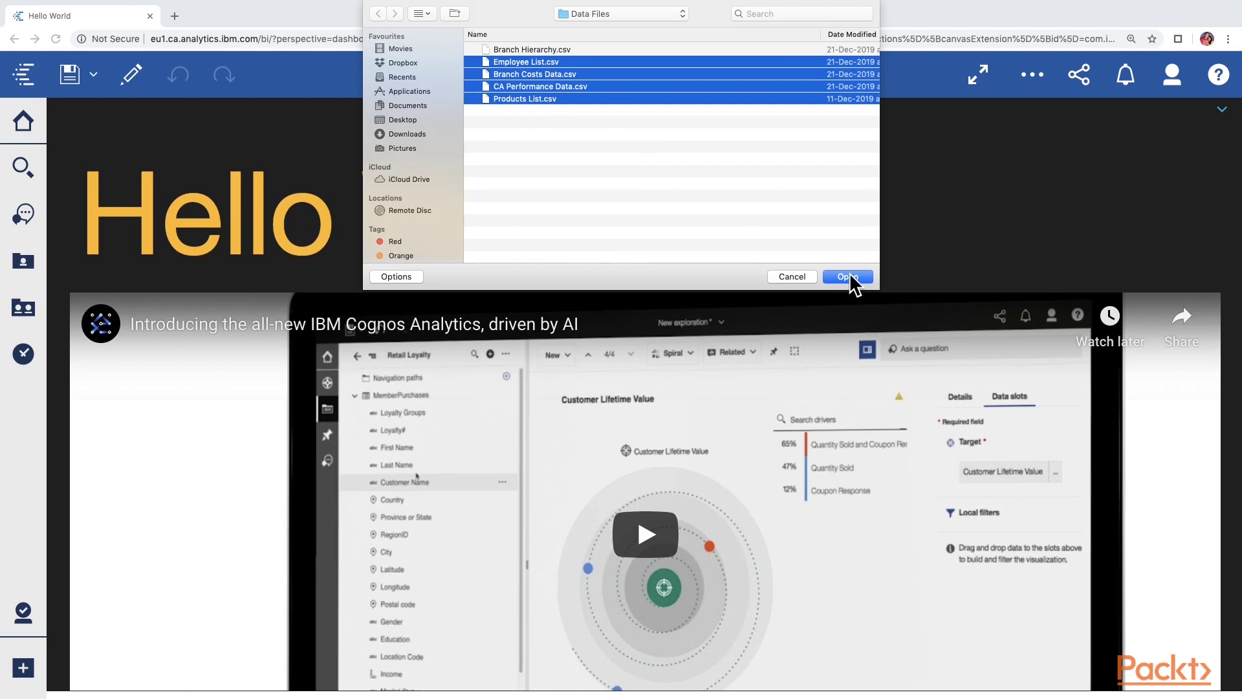
{"action": "left_click", "coordinate": [848, 276]}
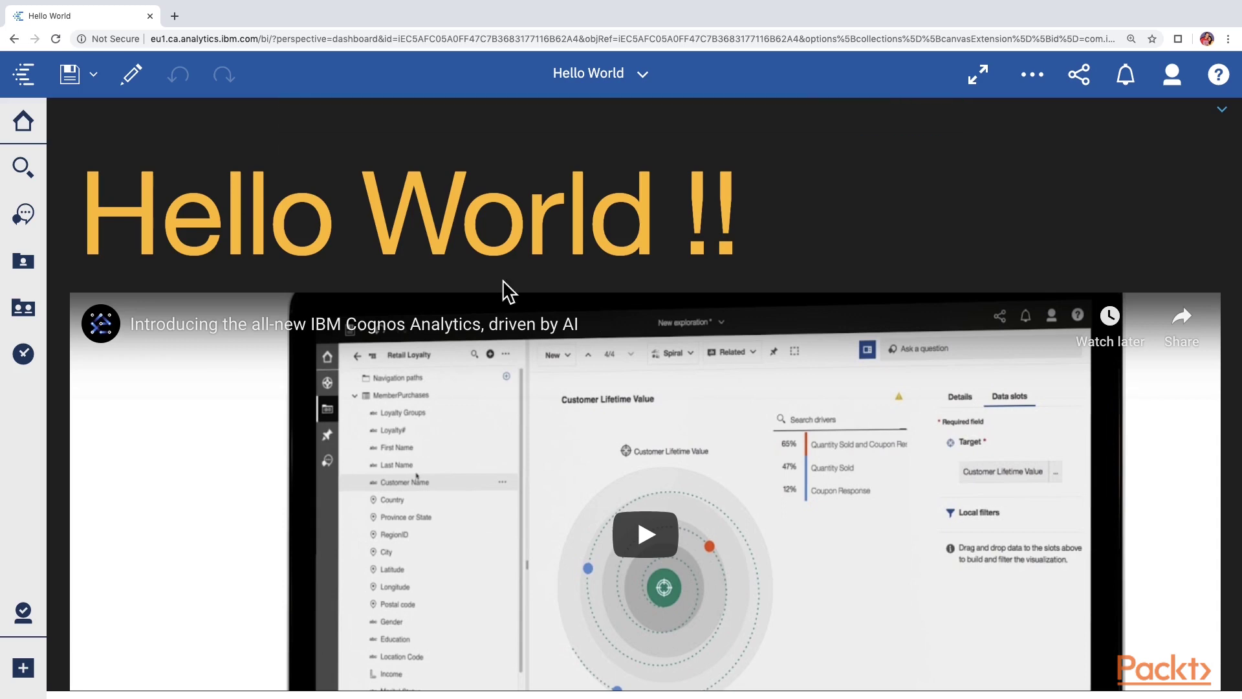
- Move Branch Hierarchy.csv from My content into Section 3 Achievements and check the folder's five files
{"action": "left_click", "coordinate": [24, 272]}
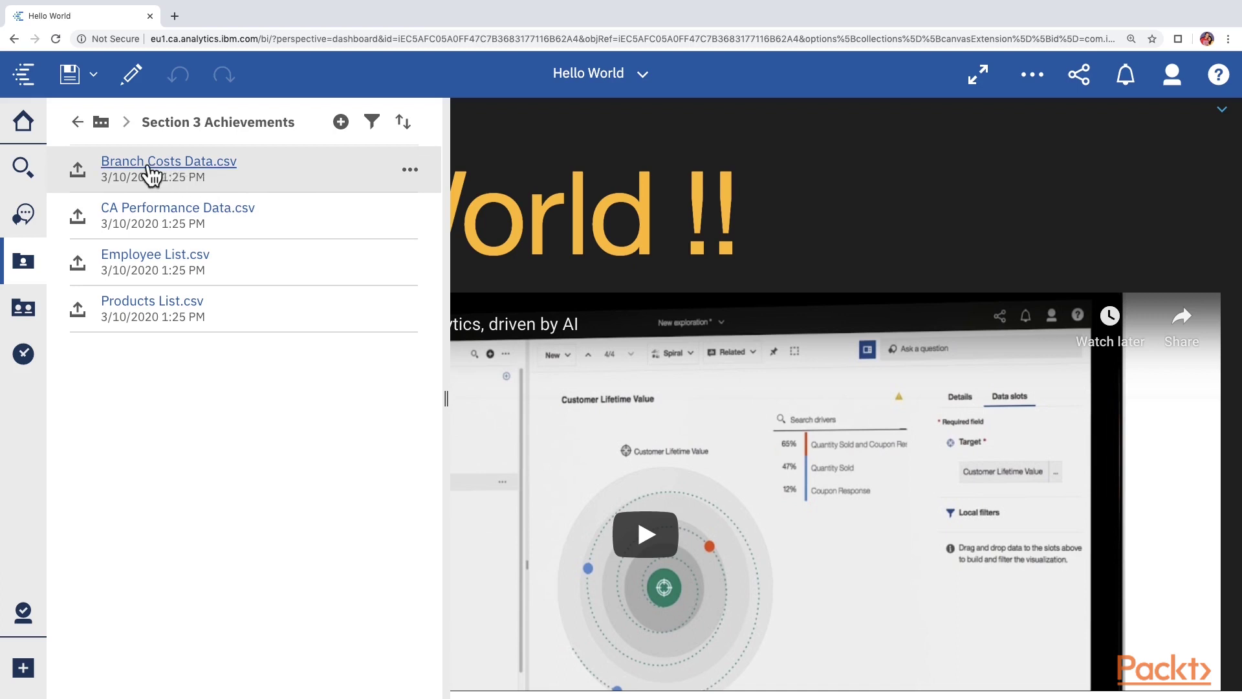
{"action": "left_click", "coordinate": [101, 127]}
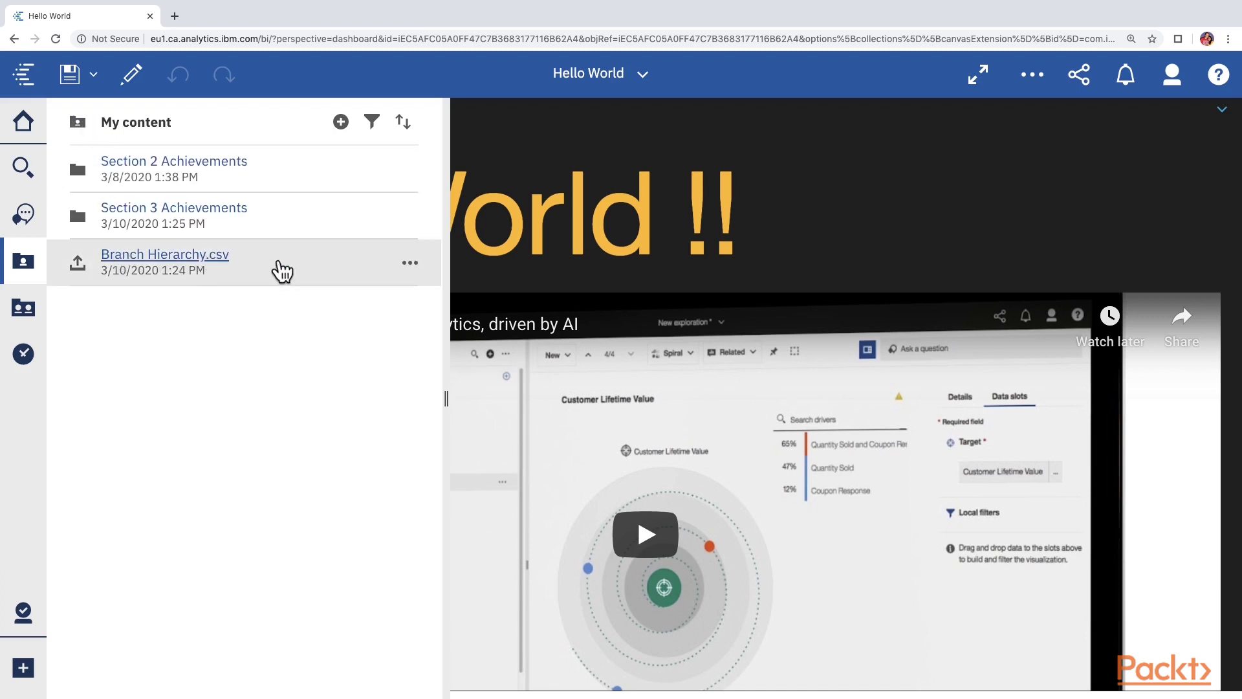
{"action": "left_click", "coordinate": [410, 263]}
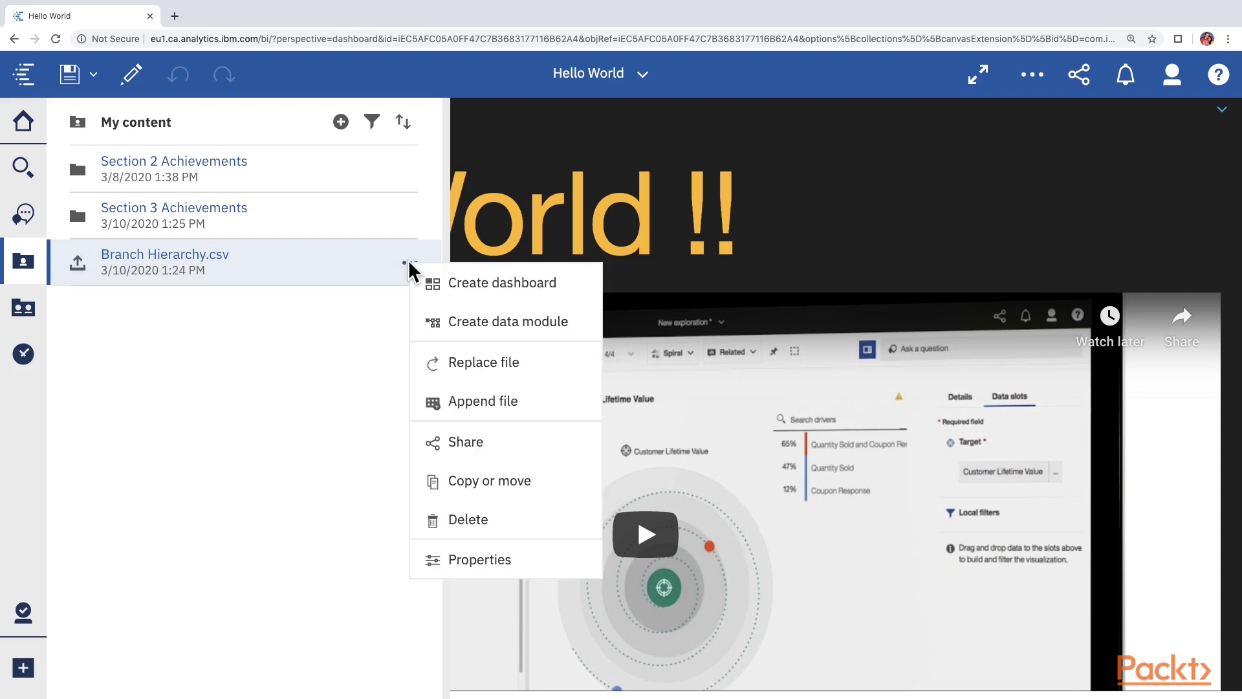
{"action": "left_click", "coordinate": [473, 485]}
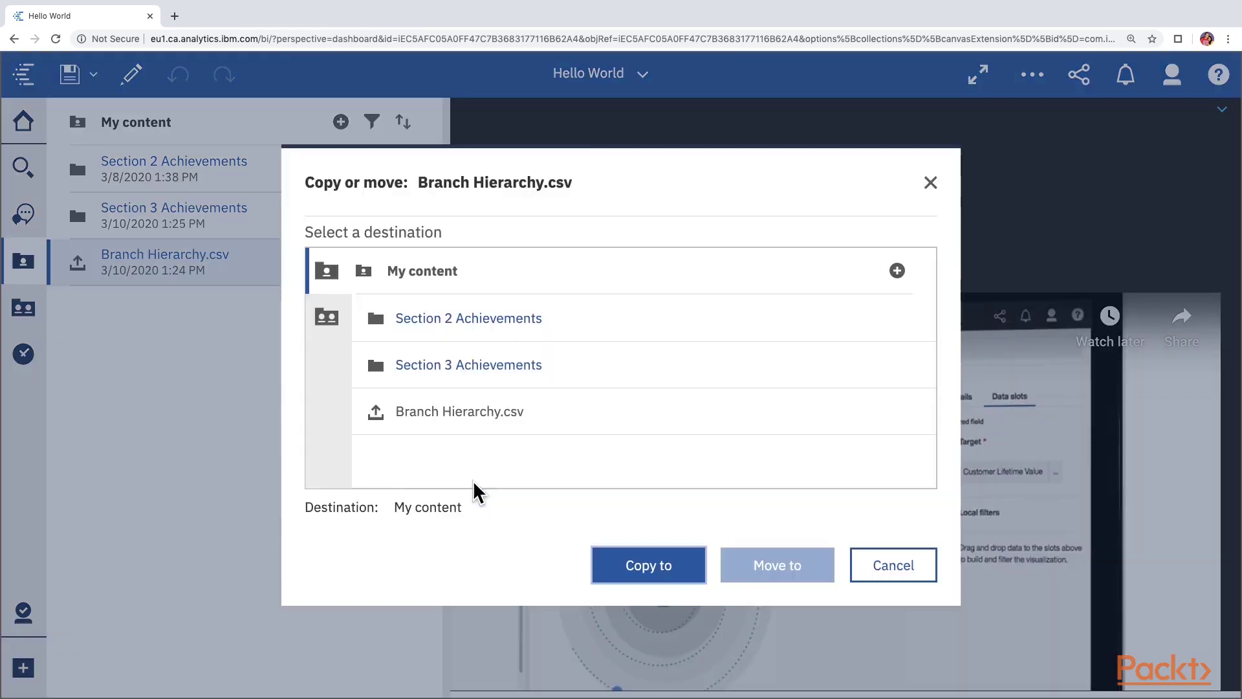
{"action": "left_click", "coordinate": [475, 367]}
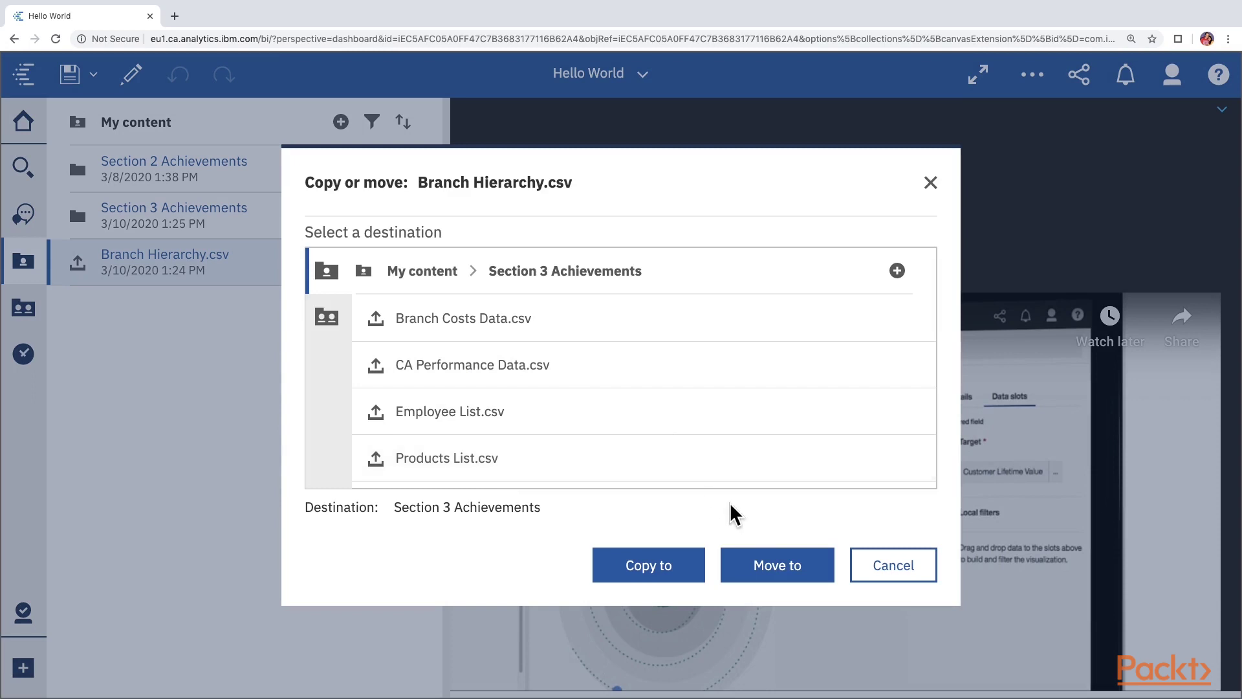
{"action": "left_click", "coordinate": [761, 564]}
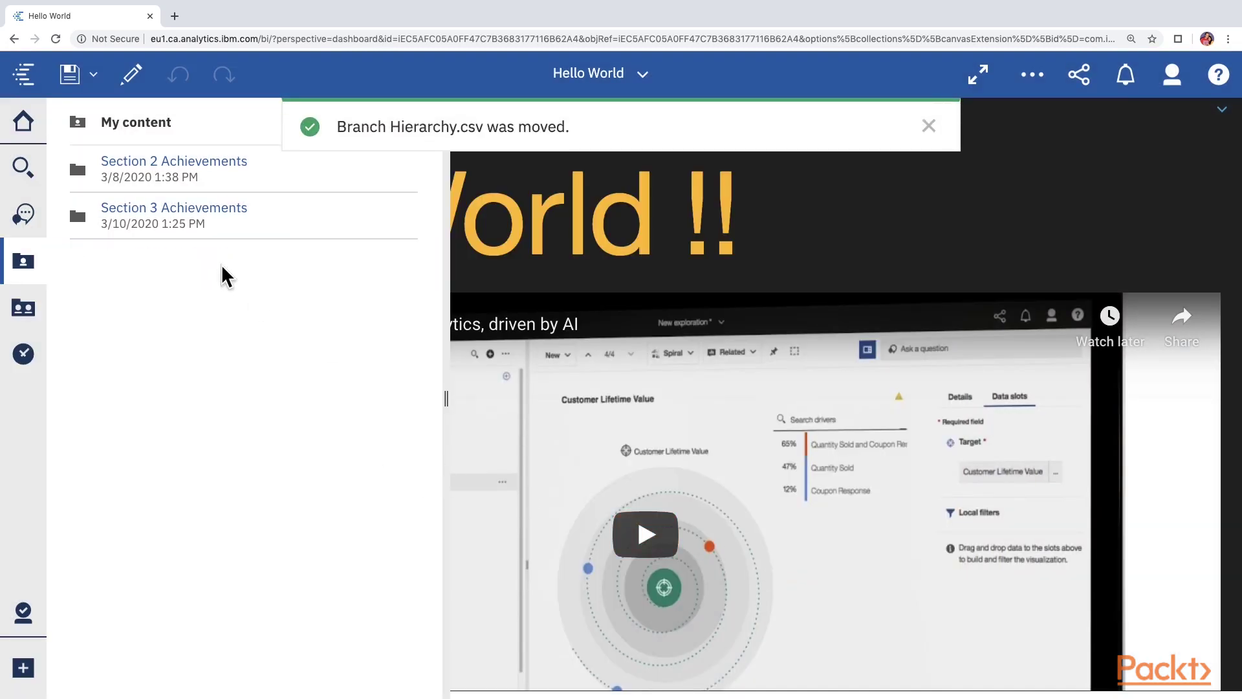
{"action": "left_click", "coordinate": [203, 219]}
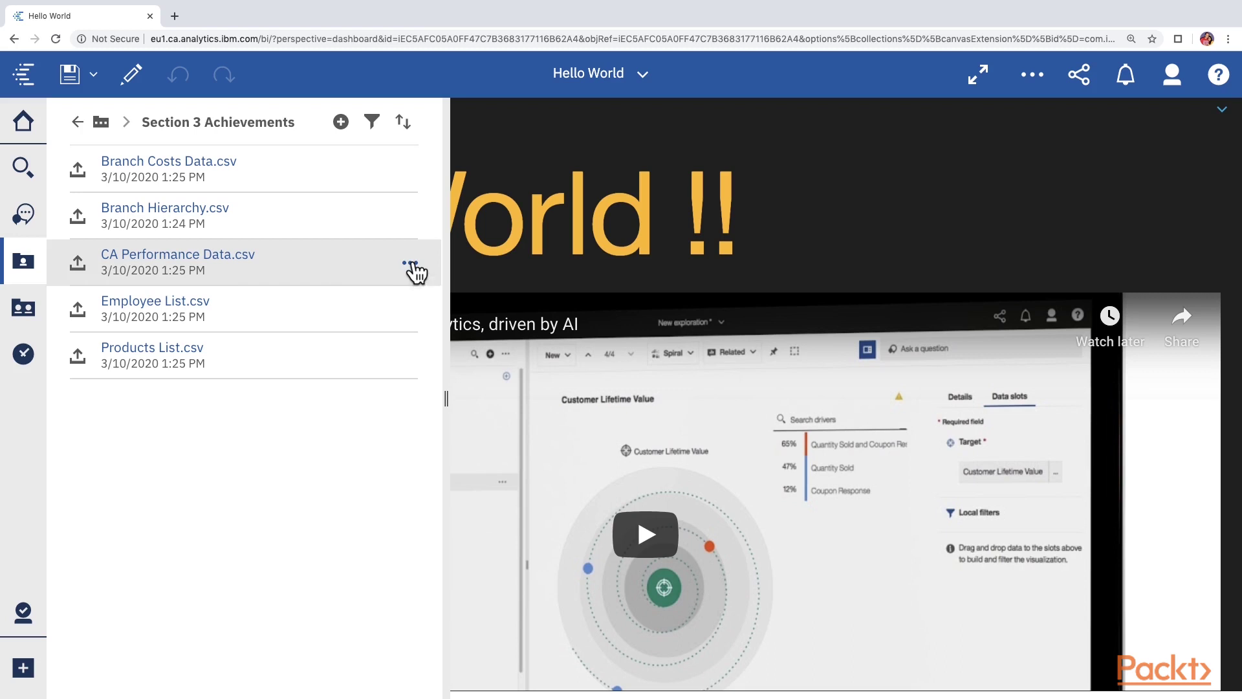
{"action": "left_click", "coordinate": [409, 263]}
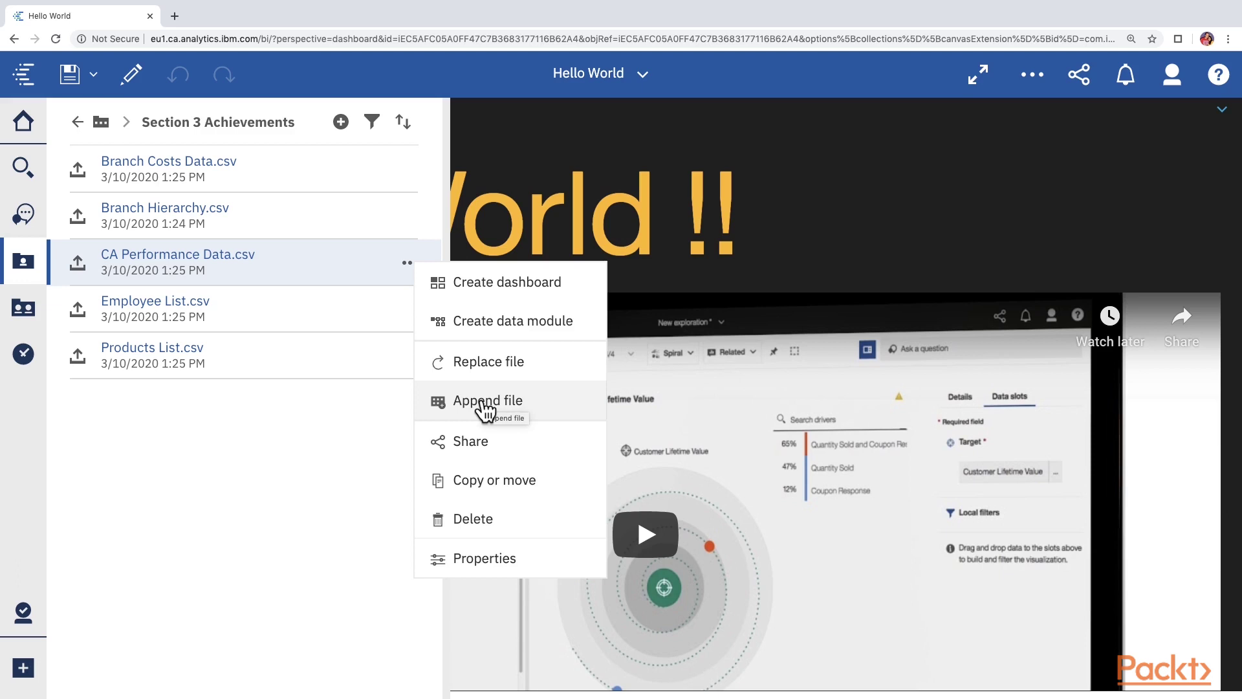
{"action": "left_click", "coordinate": [274, 383]}
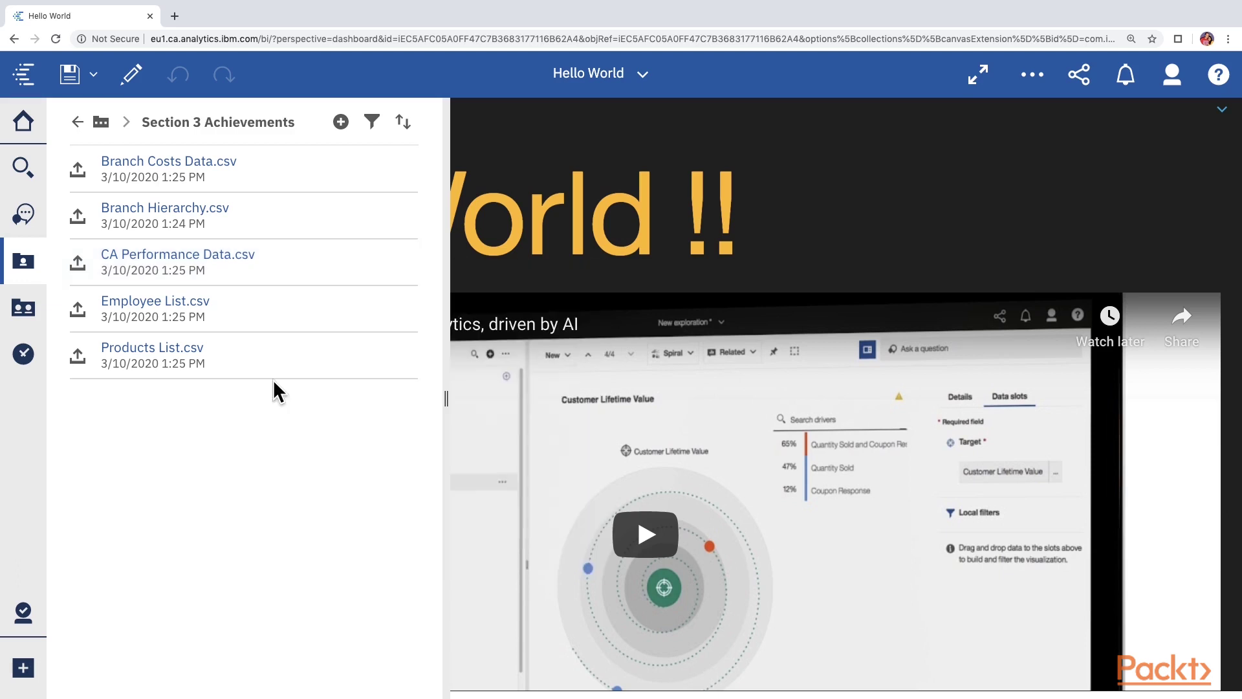